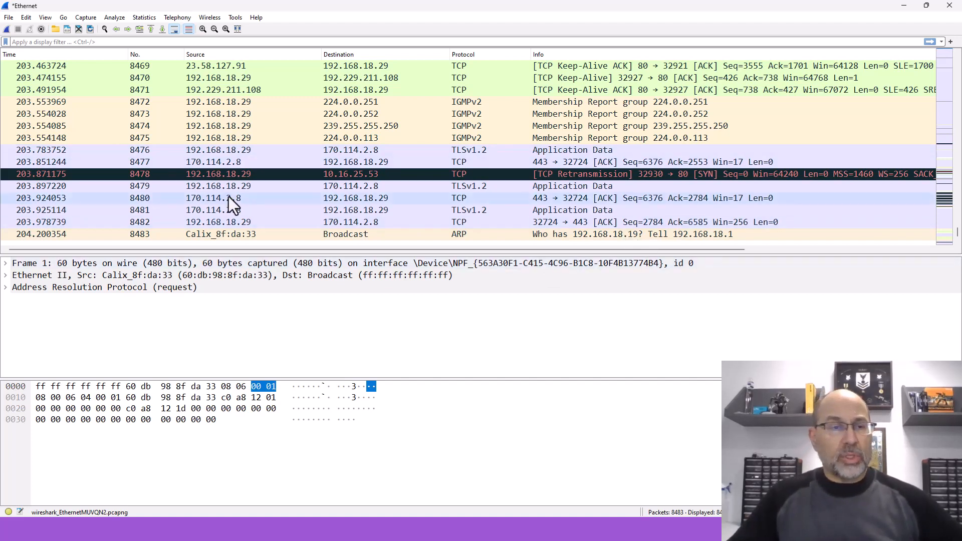
Step: Enlarge the packet details area and inspect the Transport Layer Security record layer of packet 8476, collapsing it when done
left_click(224, 150)
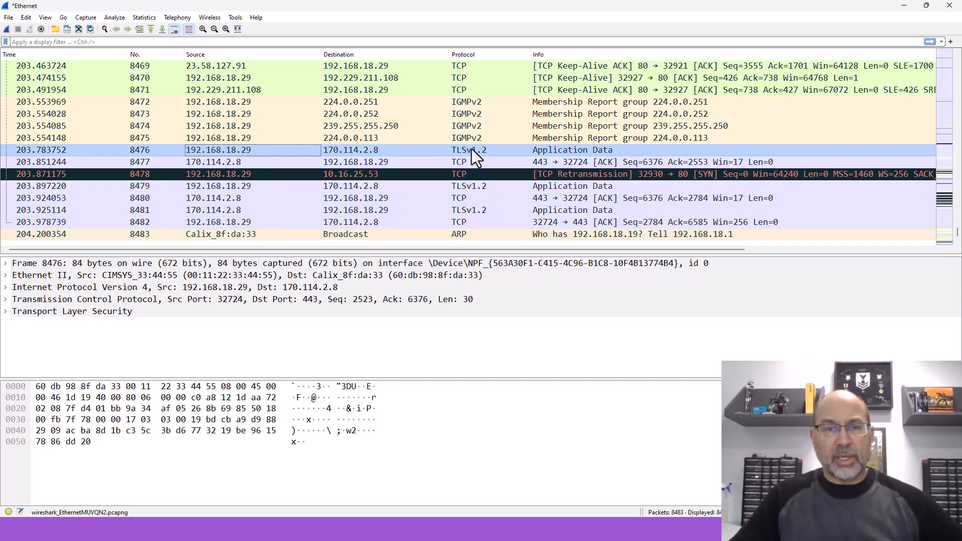
left_click_drag(453, 253, 453, 205)
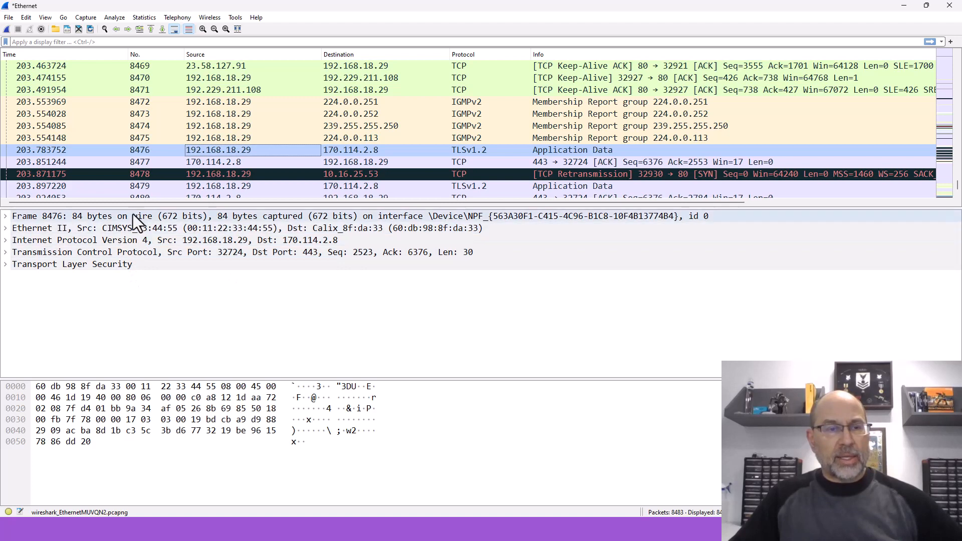
left_click(6, 264)
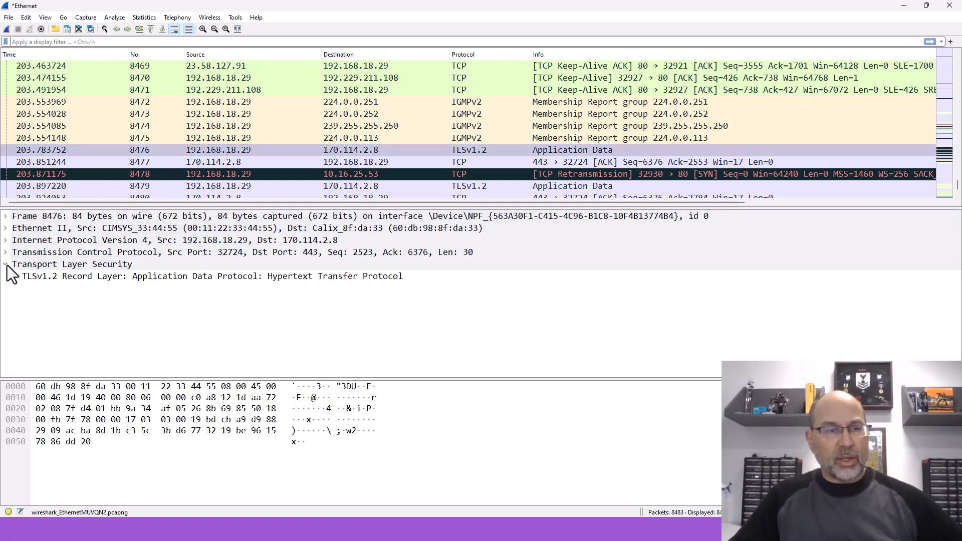
left_click(17, 278)
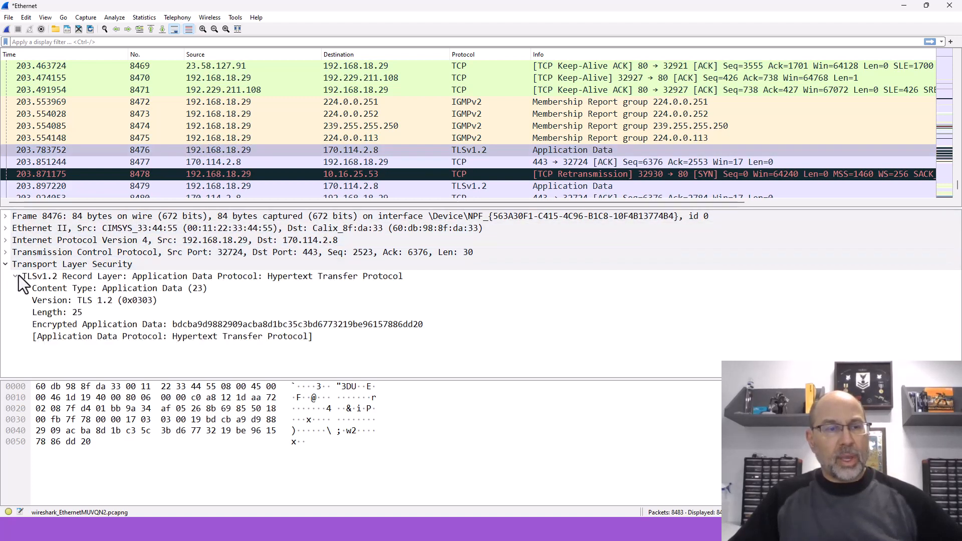
left_click(17, 276)
left_click(9, 266)
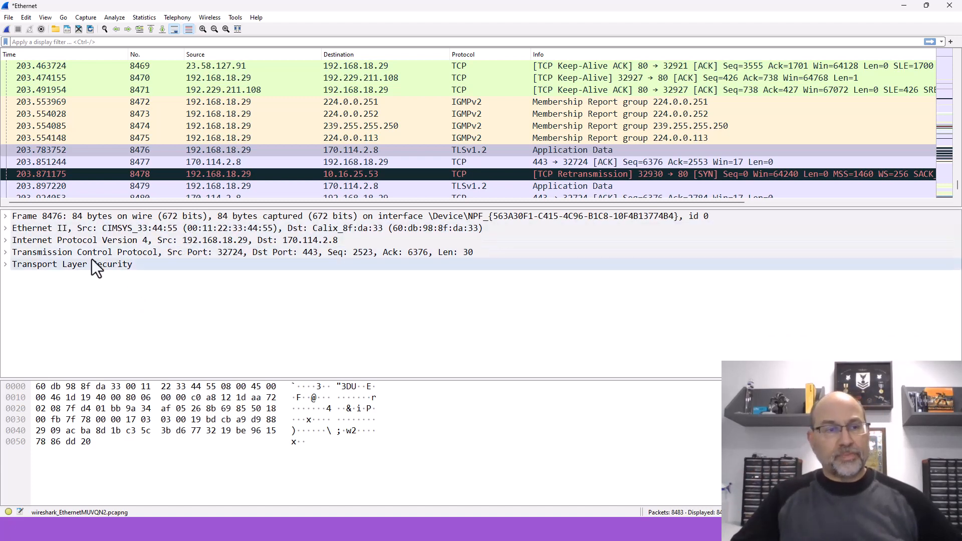
Step: Examine packet 8476's Ethernet II header, including its Type field, and the packet's source and destination IP addresses
left_click(7, 229)
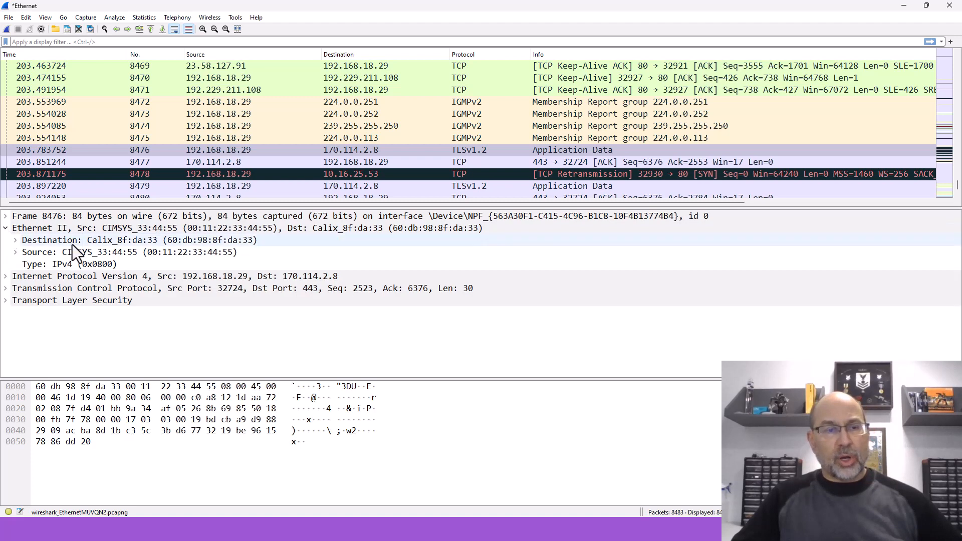
left_click(98, 265)
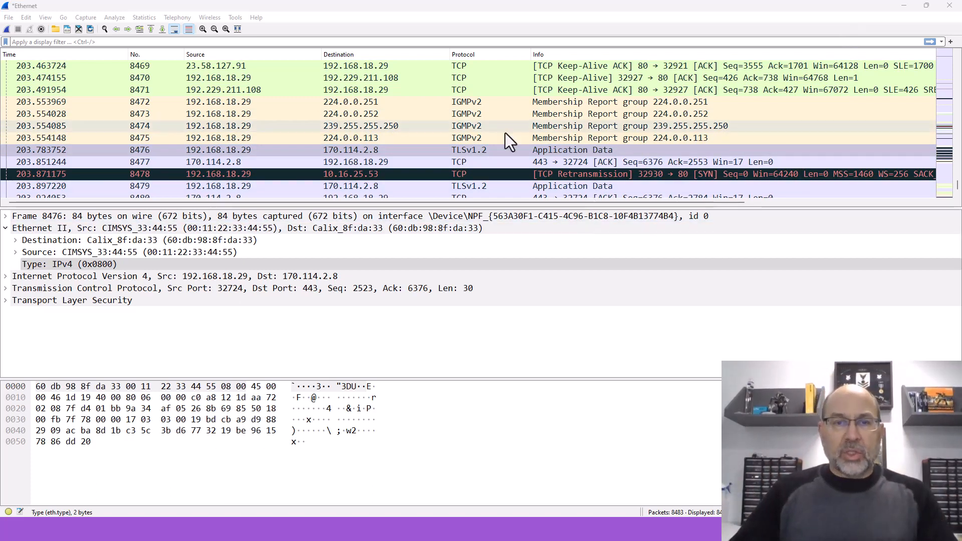
left_click(257, 152)
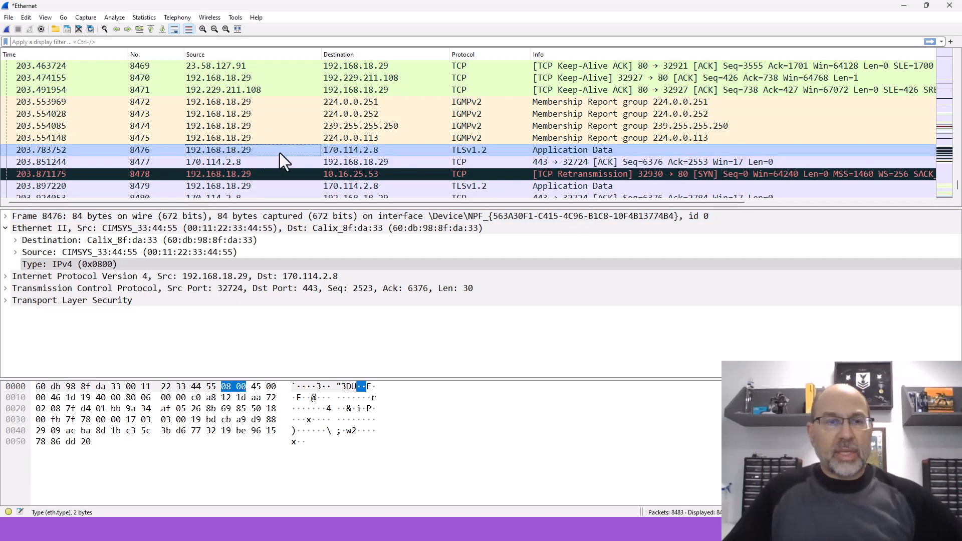
left_click(375, 153)
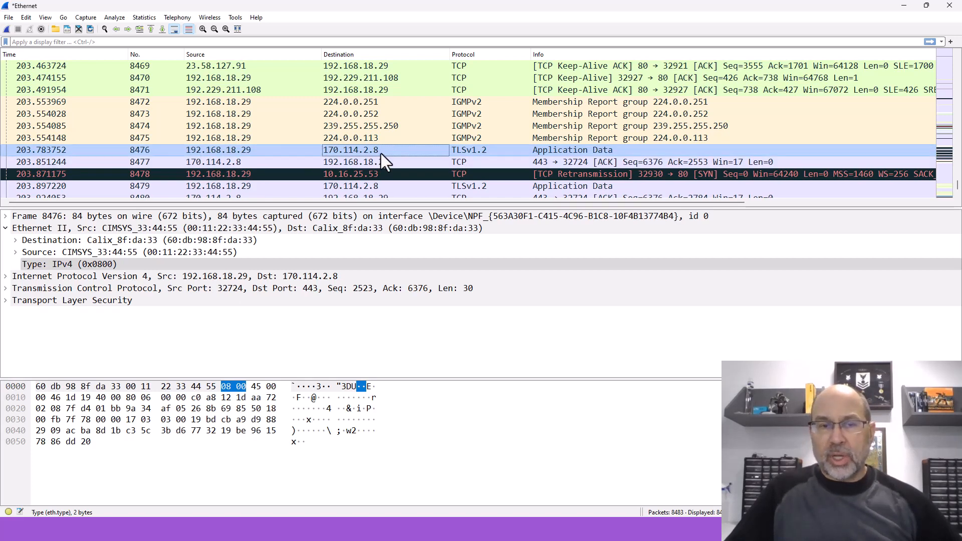
Step: Inspect the addresses and Internet Protocol Version 4 header of reply packet 8477, collapsing the expanded layers when done
left_click(215, 161)
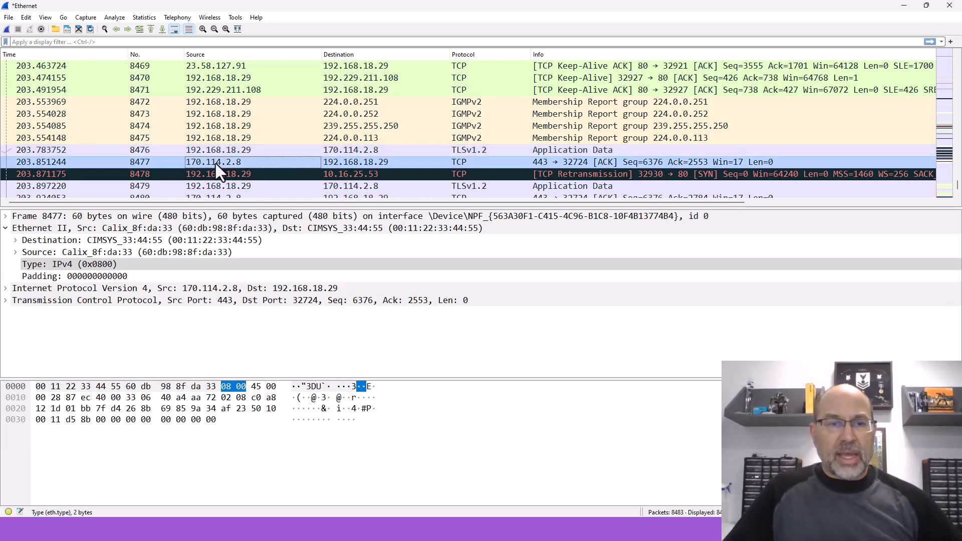
left_click(346, 167)
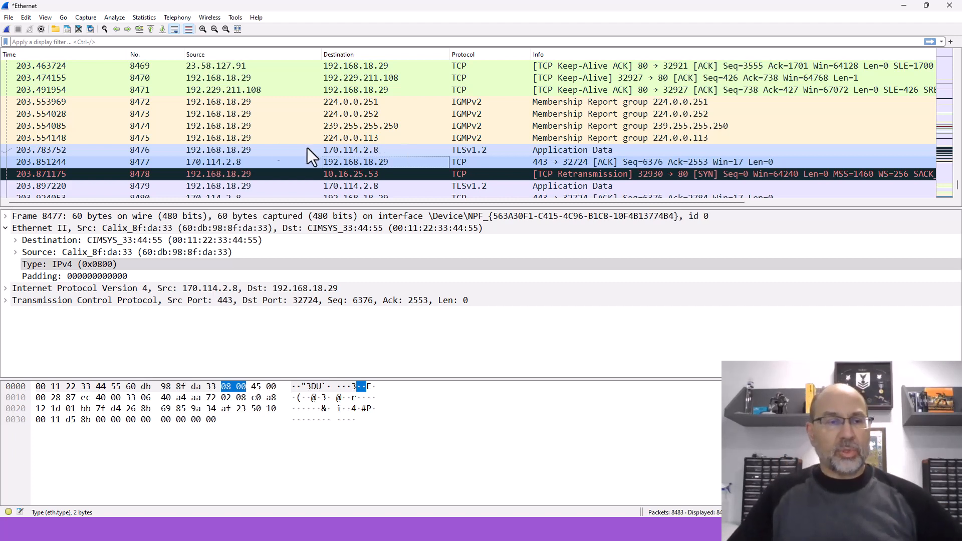
left_click(5, 288)
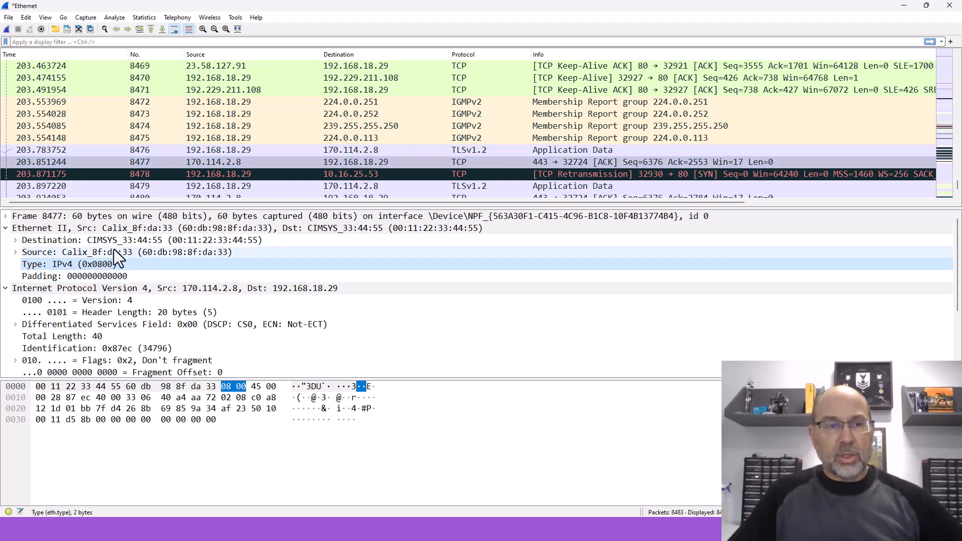
scroll(257, 289, "down", 3)
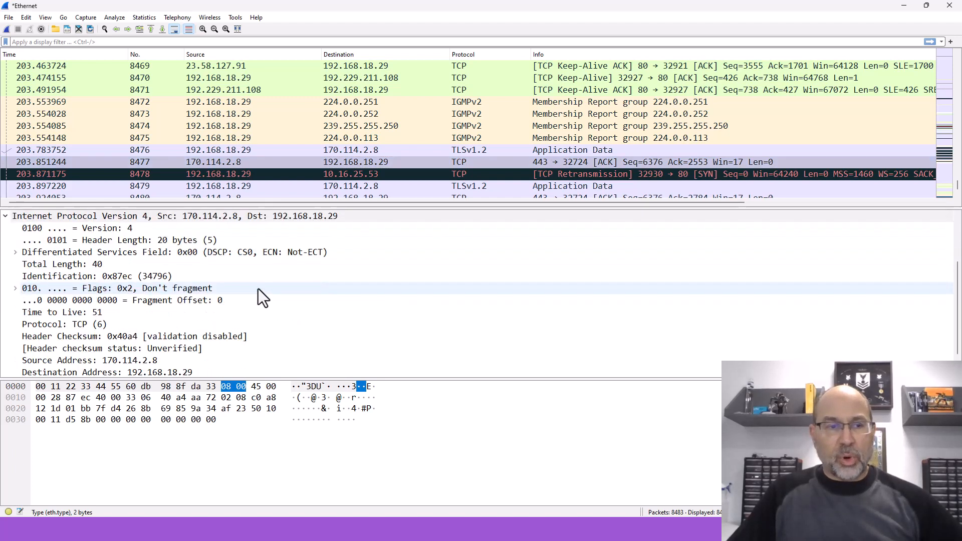
scroll(257, 289, "up", 1)
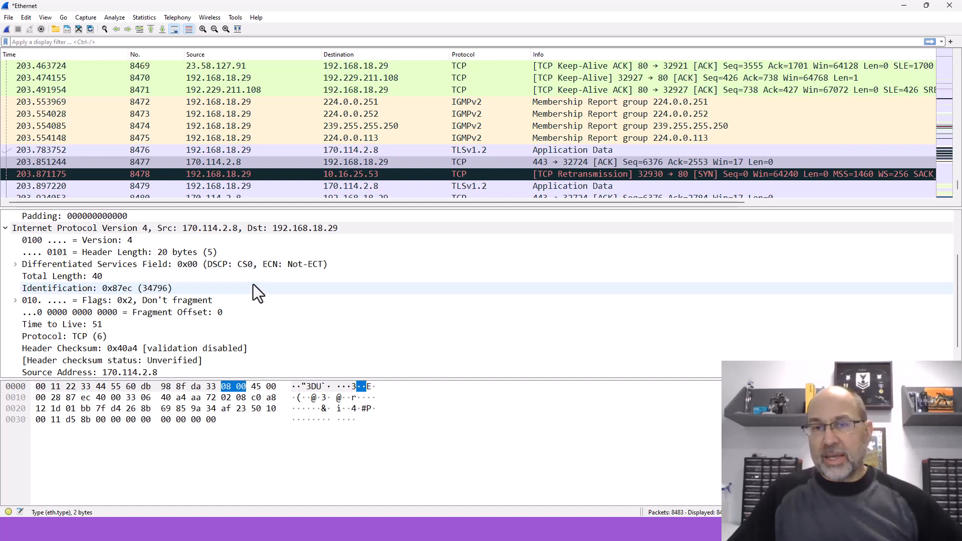
left_click(5, 228)
left_click(5, 228)
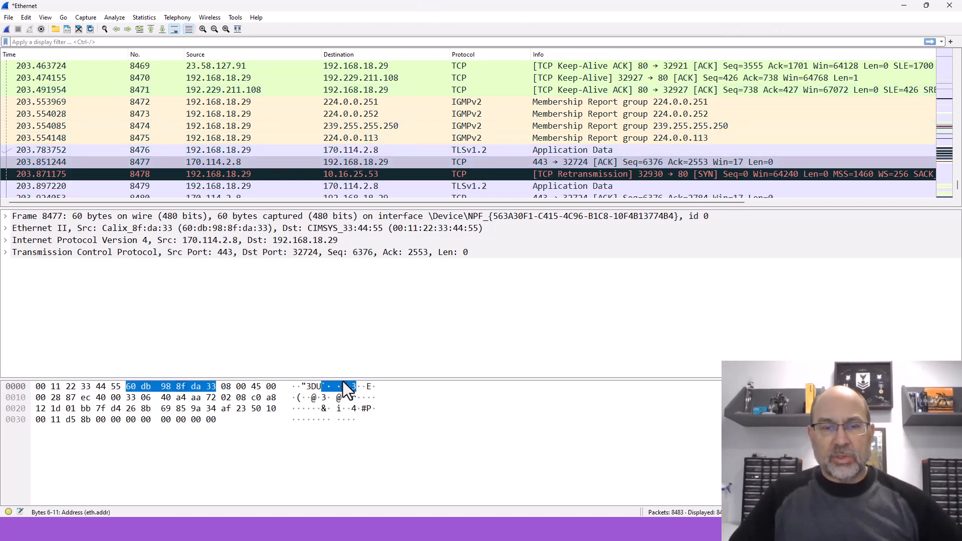
Step: Enlarge the packet list by shrinking the details and bytes areas, and browse the capture from its first packet
left_click_drag(343, 379, 343, 432)
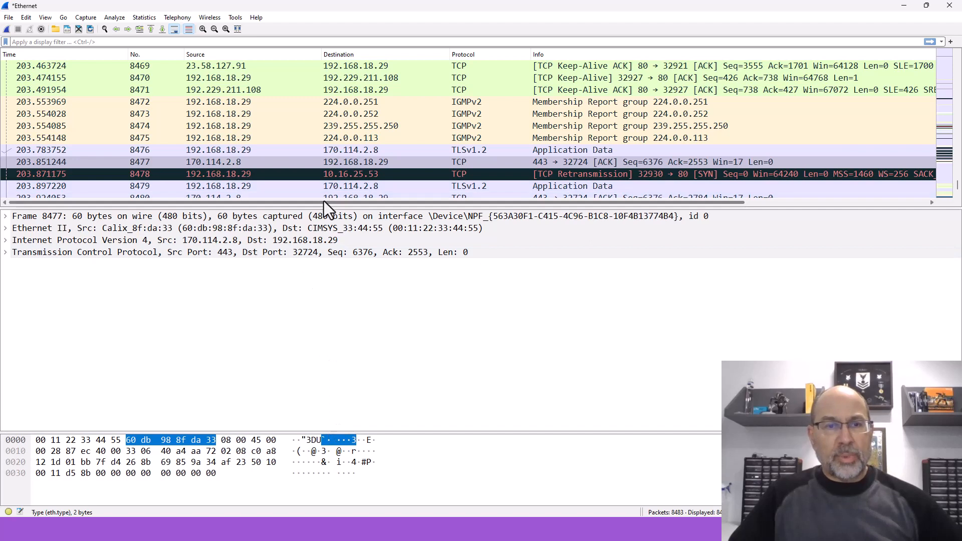
left_click_drag(324, 206, 327, 360)
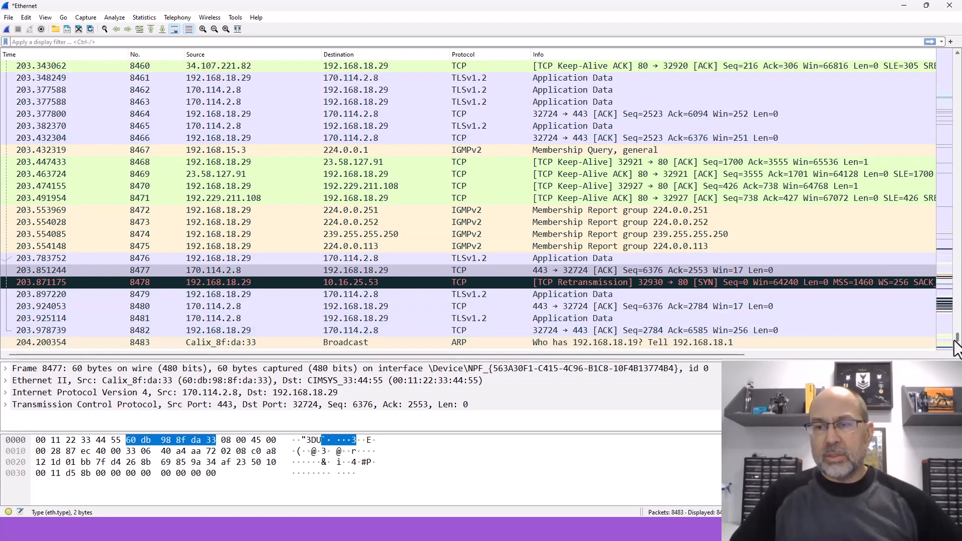
left_click_drag(955, 339, 954, 50)
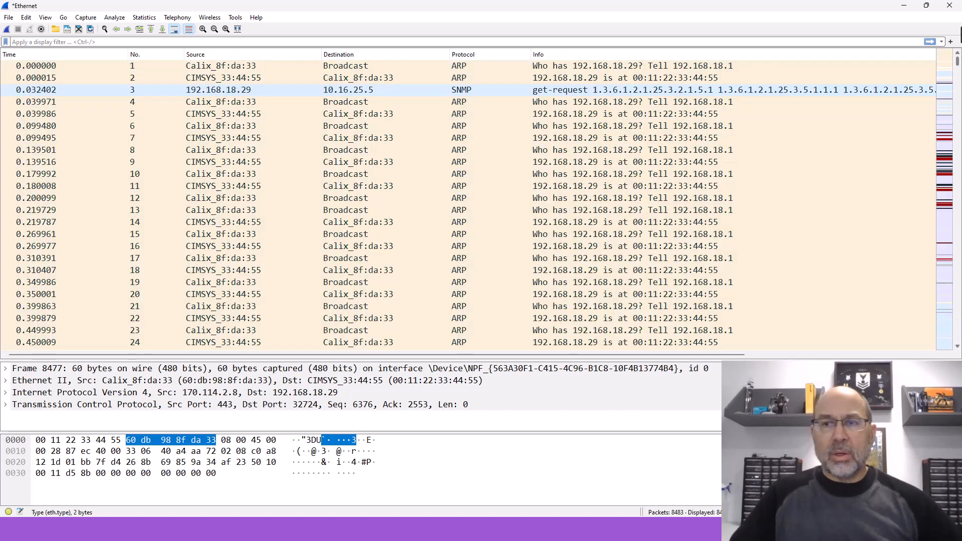
scroll(396, 144, "down", 1)
scroll(396, 144, "down", 20)
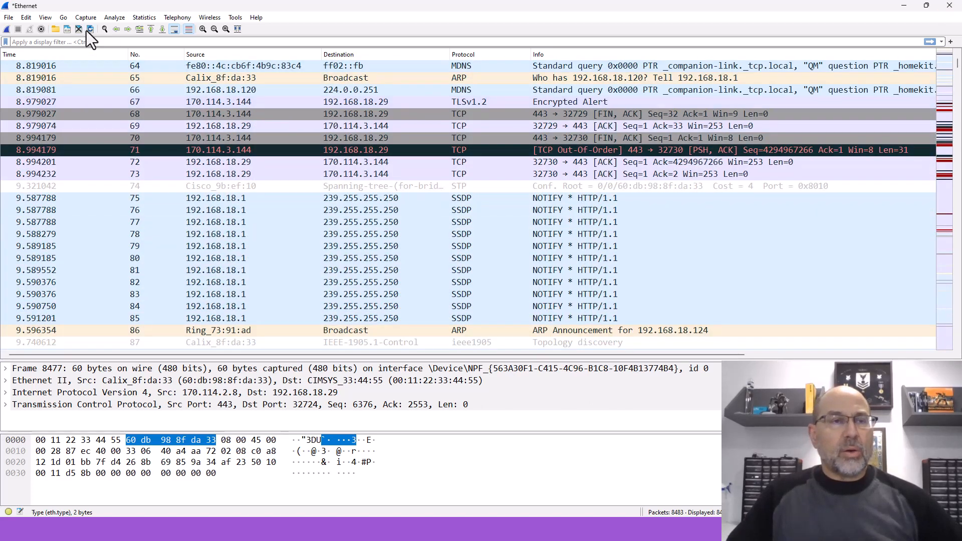
Step: Open the Protocol Hierarchy statistics for the capture and widen the window to show more columns
left_click(116, 18)
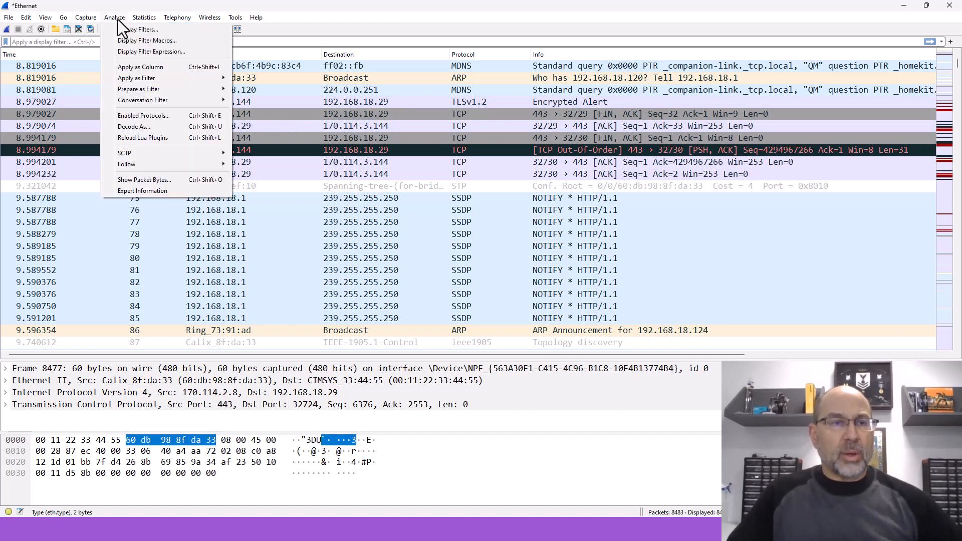
mouse_move(133, 19)
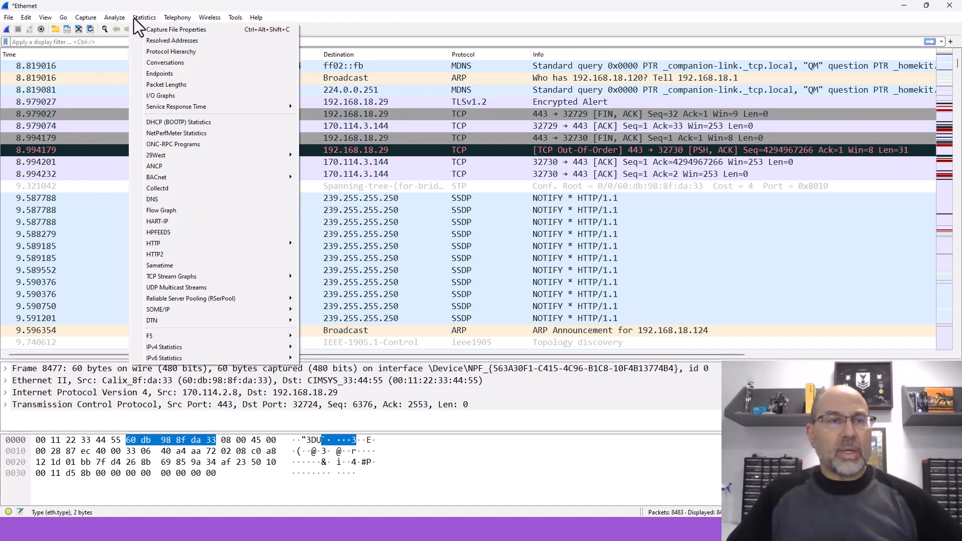
mouse_move(173, 16)
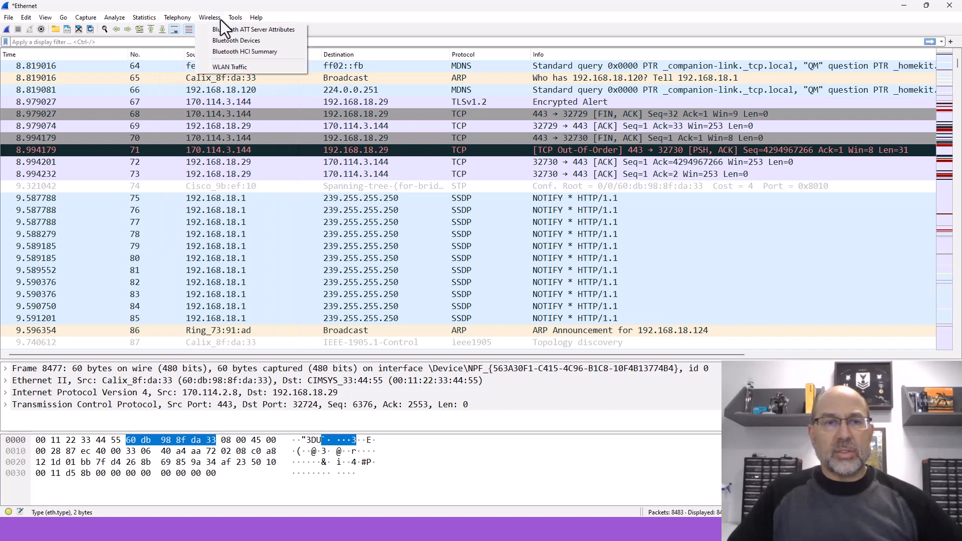
mouse_move(148, 19)
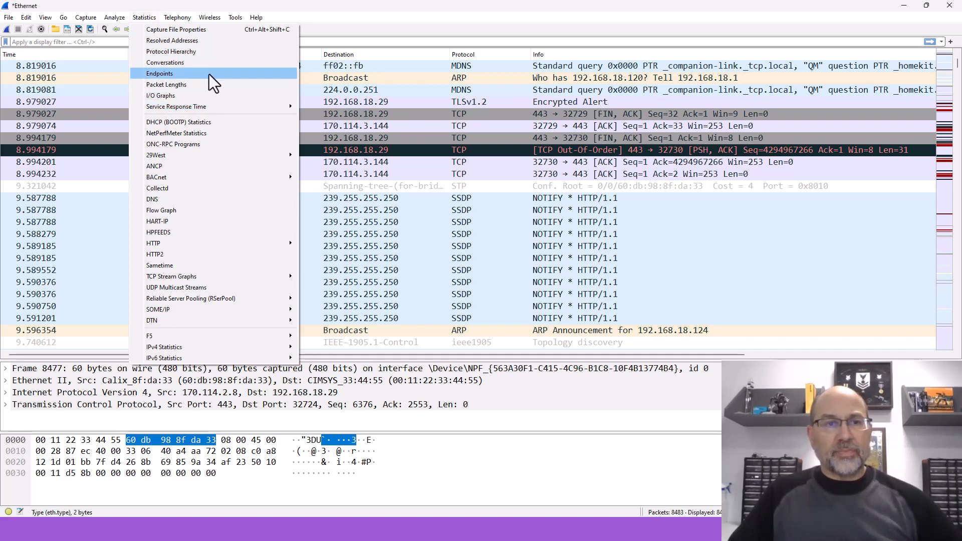
left_click(196, 53)
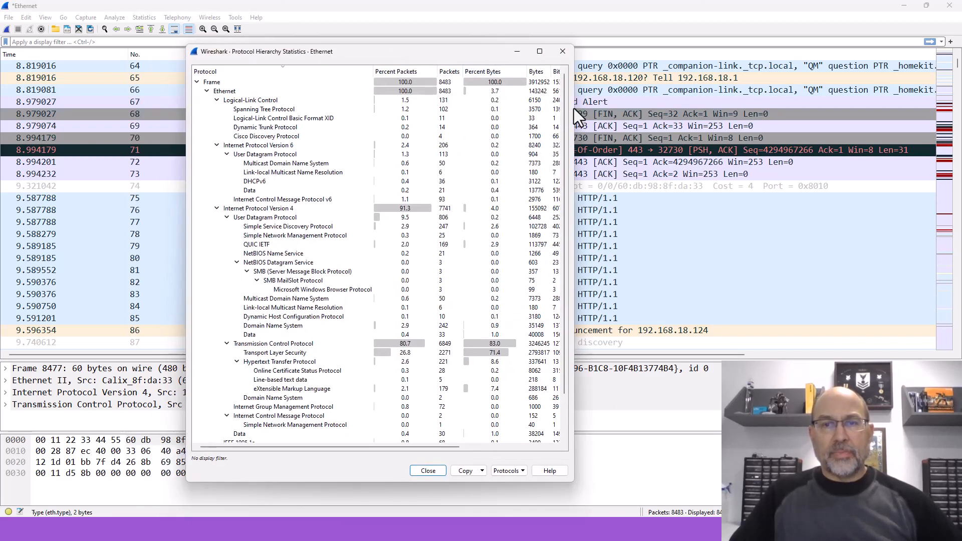
left_click_drag(580, 106, 641, 106)
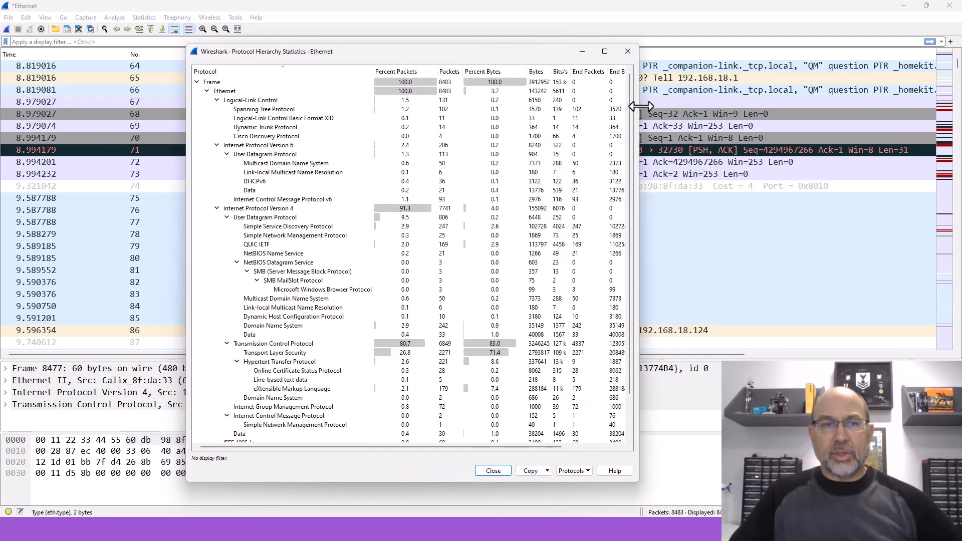
Step: Examine the Ethernet totals in the protocol hierarchy with the branch collapsed, and expand the branch again
left_click(207, 91)
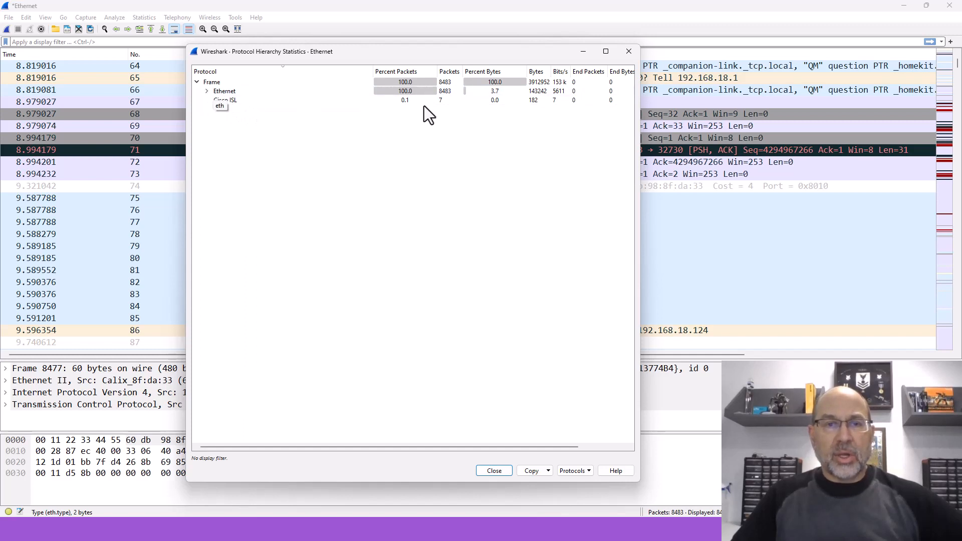
left_click(414, 93)
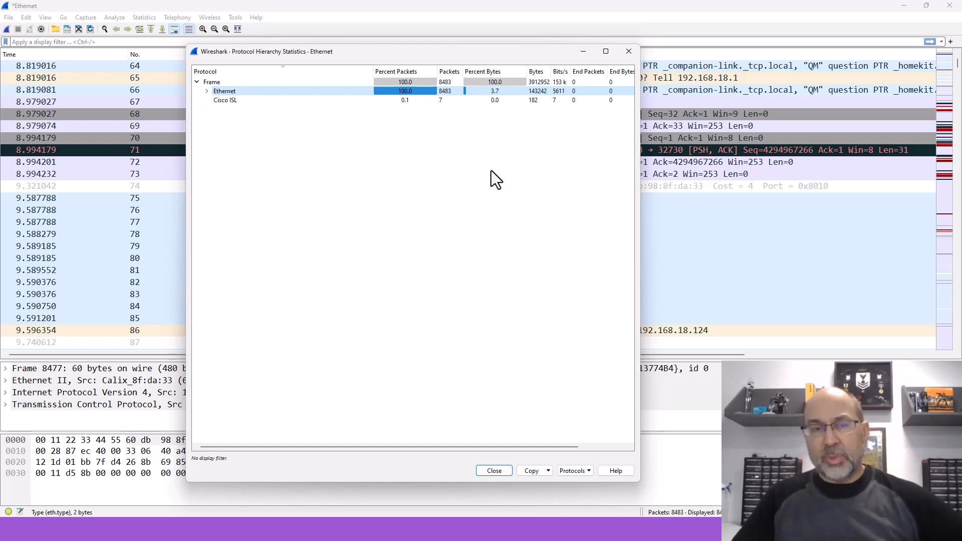
left_click(206, 91)
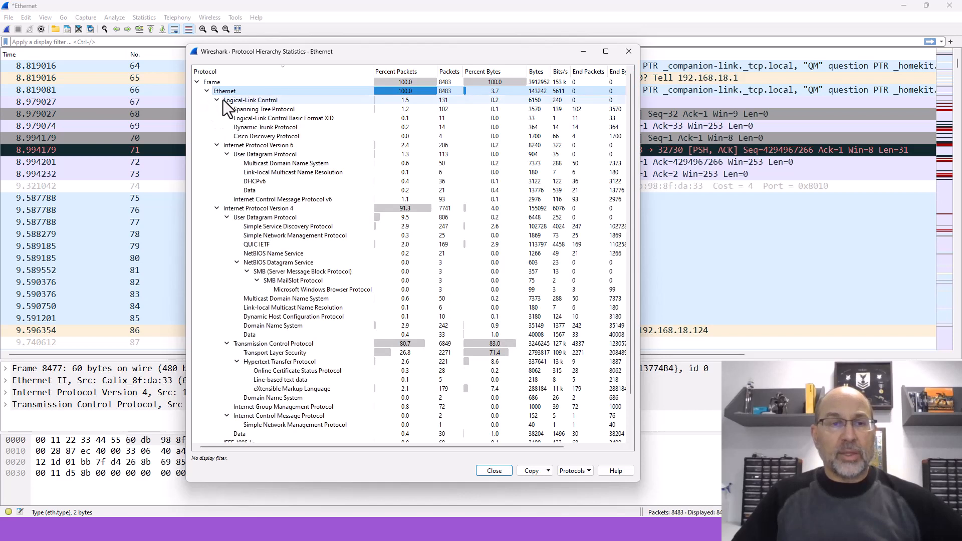
Step: Collapse the Logical-Link Control, Internet Protocol Version 6, Internet Protocol Version 4 and Configuration Test Protocol branches under Ethernet
left_click(216, 100)
left_click(216, 109)
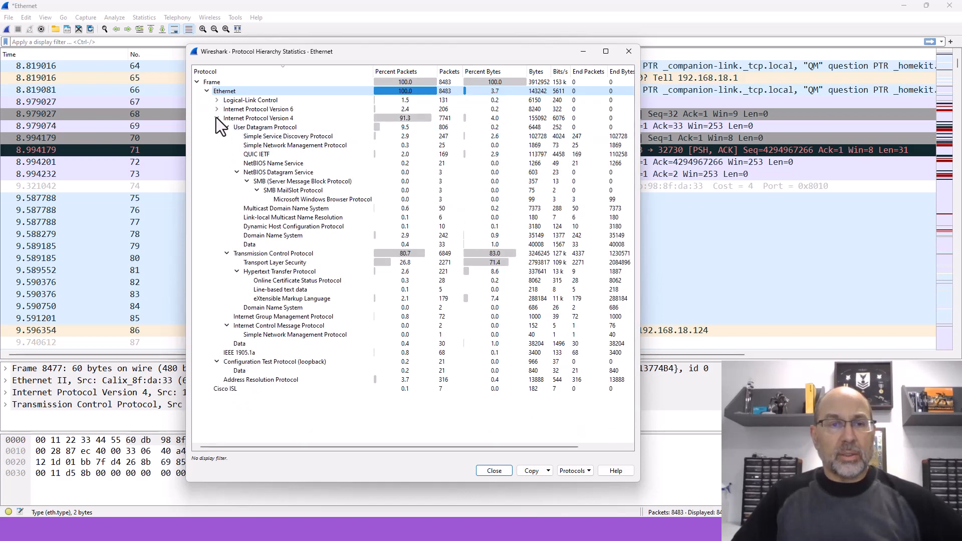
left_click(217, 118)
left_click(217, 136)
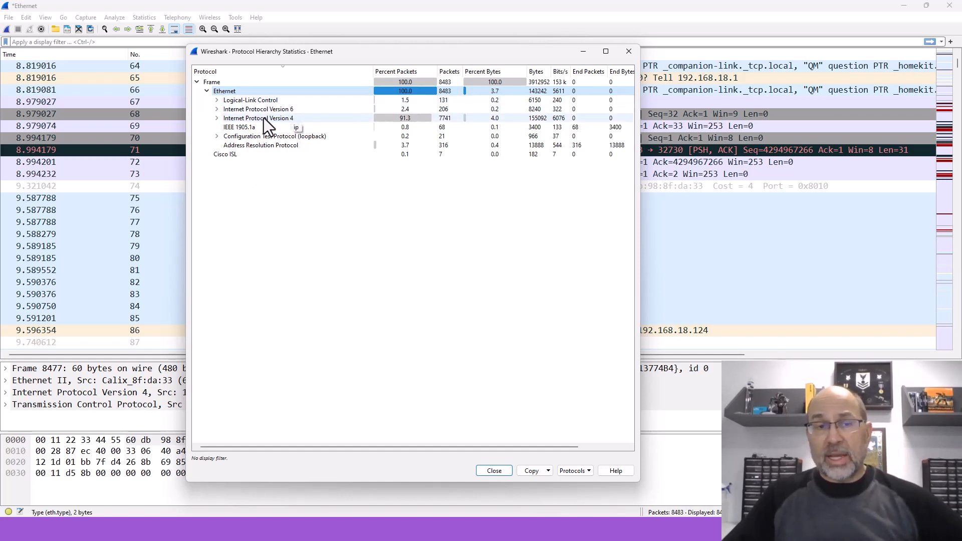
Step: Compare the packet statistics of Logical-Link Control, Address Resolution Protocol, Internet Protocol Version 4 and Internet Protocol Version 6
left_click(249, 100)
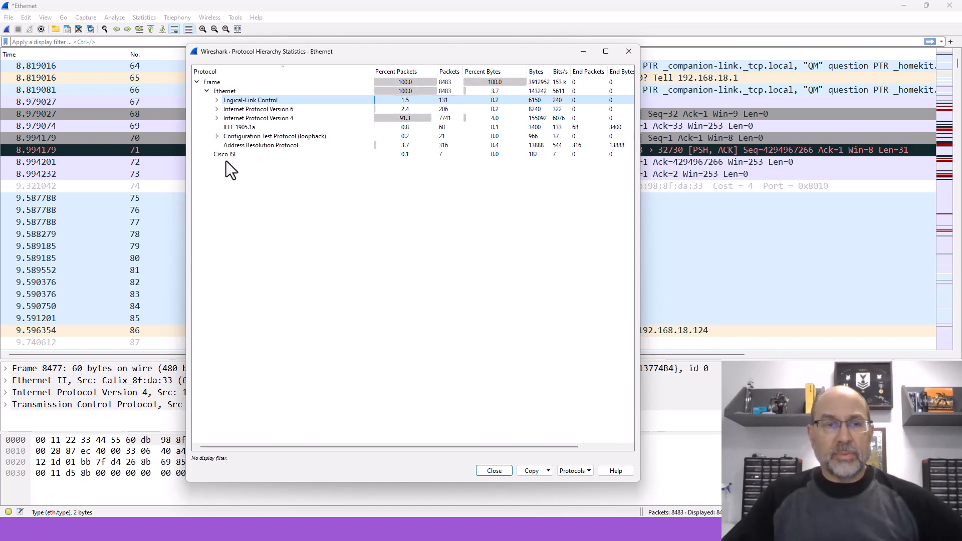
left_click(247, 144)
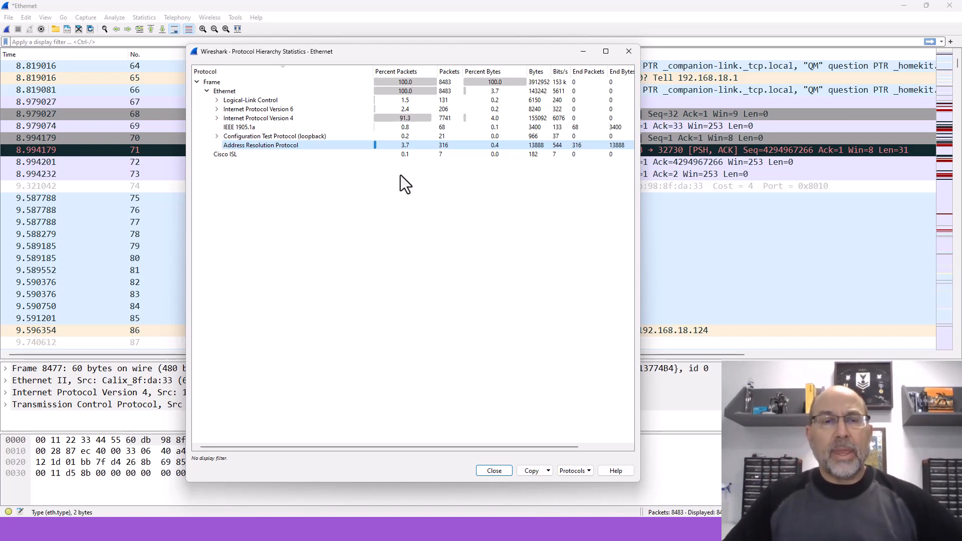
left_click(410, 119)
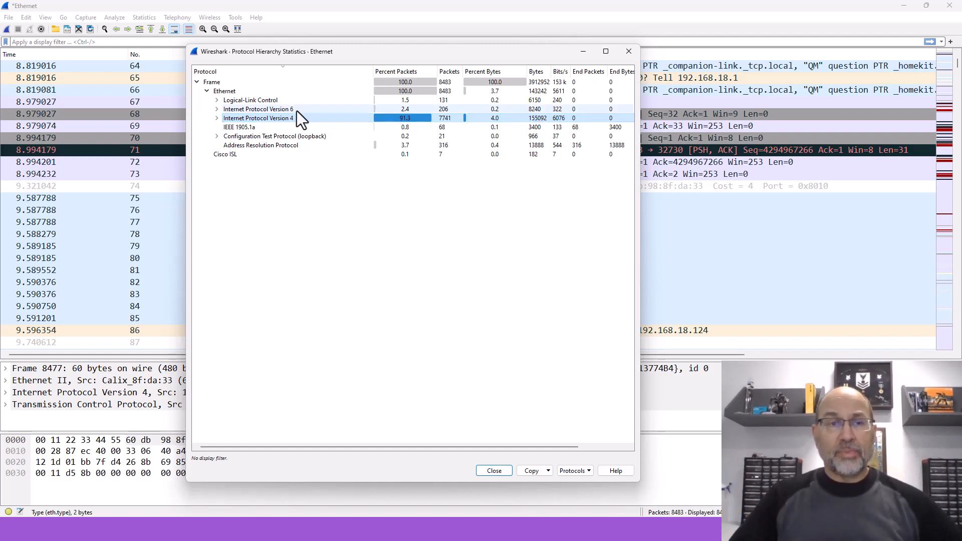
left_click(260, 110)
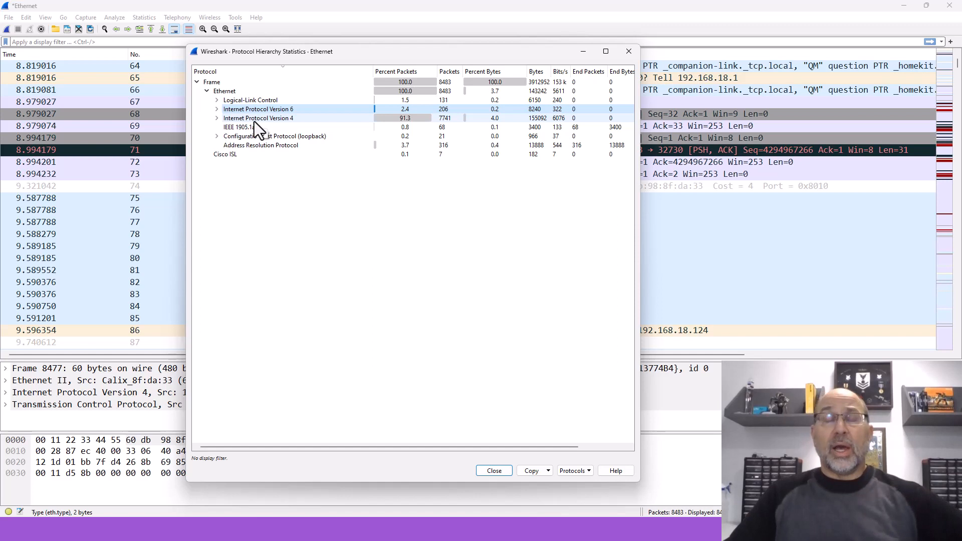
left_click(260, 146)
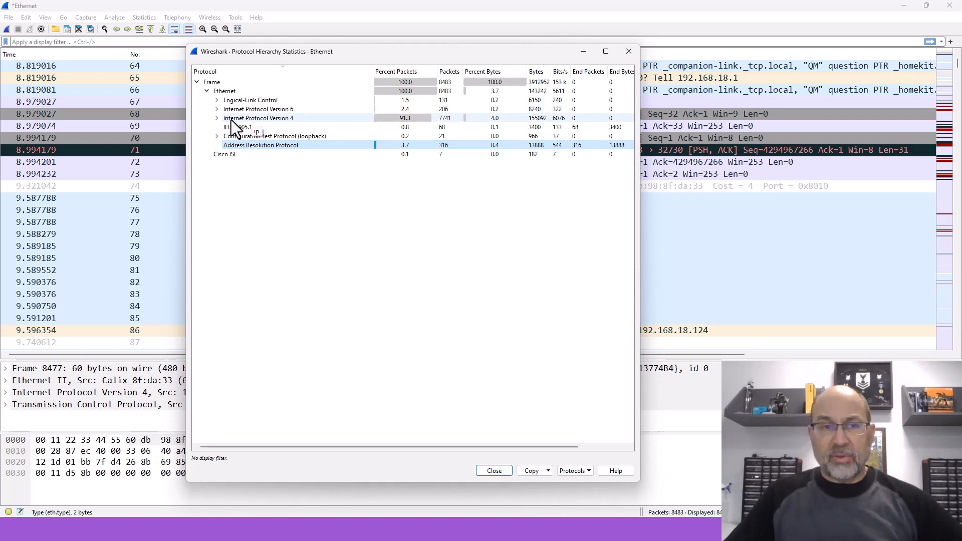
Step: Expand the Internet Protocol Version 4 branch and collapse its User Datagram Protocol, Transmission Control Protocol and Internet Control Message Protocol sub-branches
left_click(217, 118)
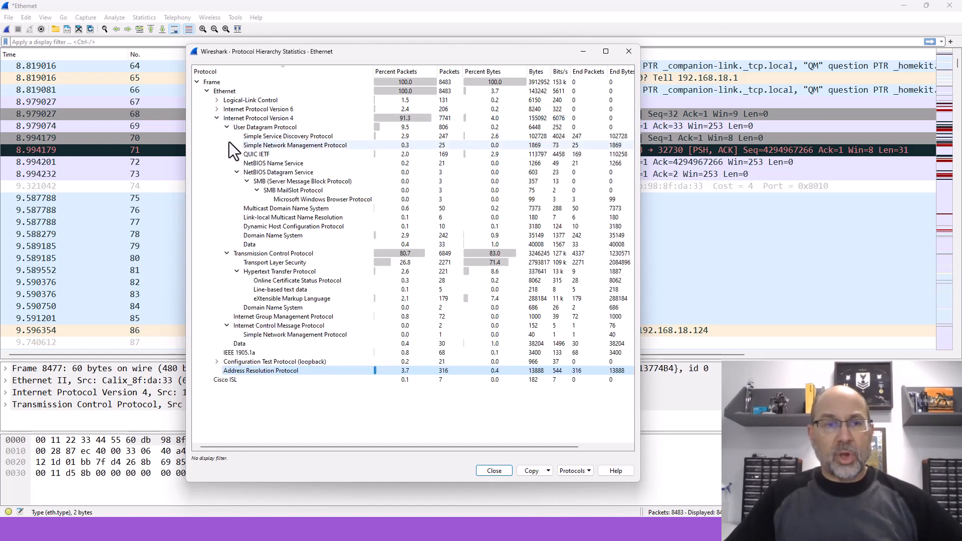
left_click(227, 127)
left_click(227, 135)
left_click(226, 155)
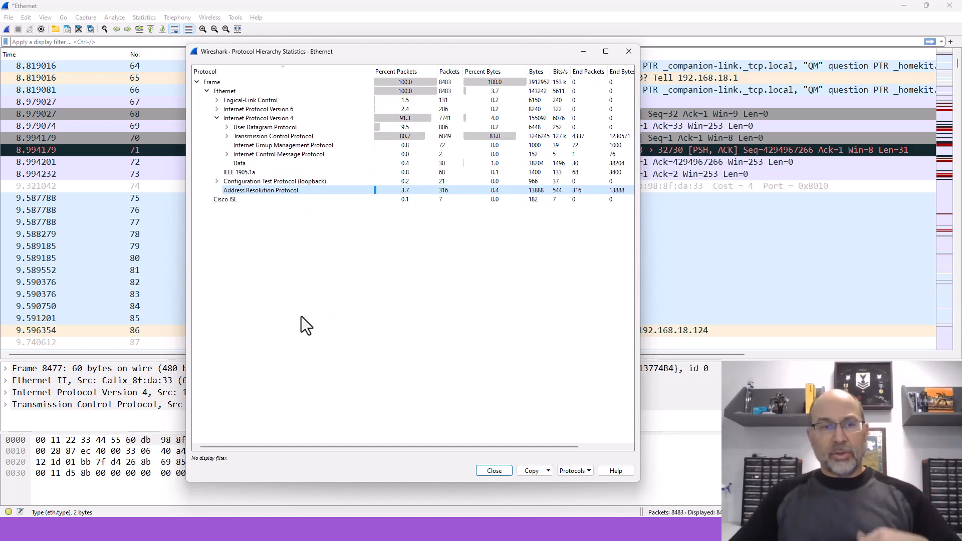
Step: Compare the statistics of the UDP, TCP, IGMP and ICMP rows with the Internet Protocol Version 4 total
left_click(246, 128)
left_click(271, 136)
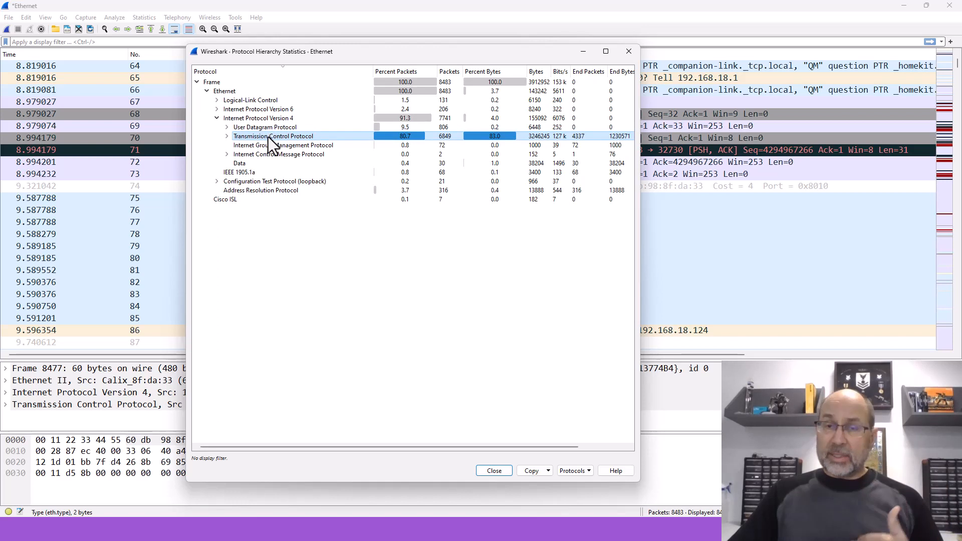
left_click(294, 145)
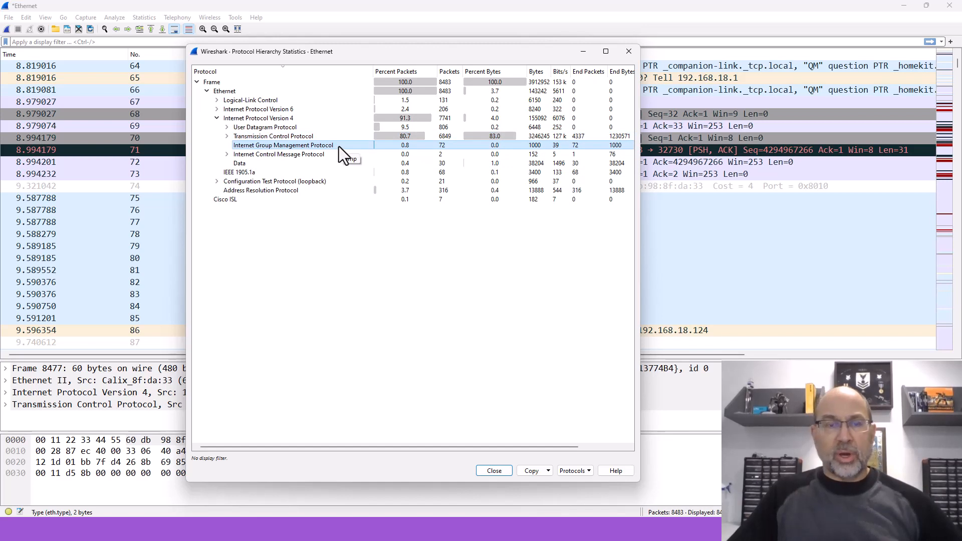
left_click(286, 157)
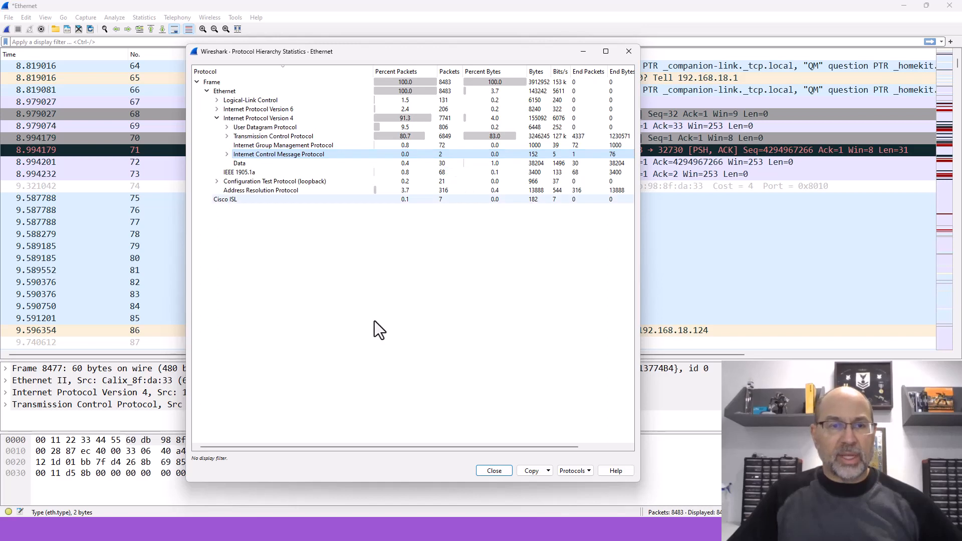
left_click(274, 137)
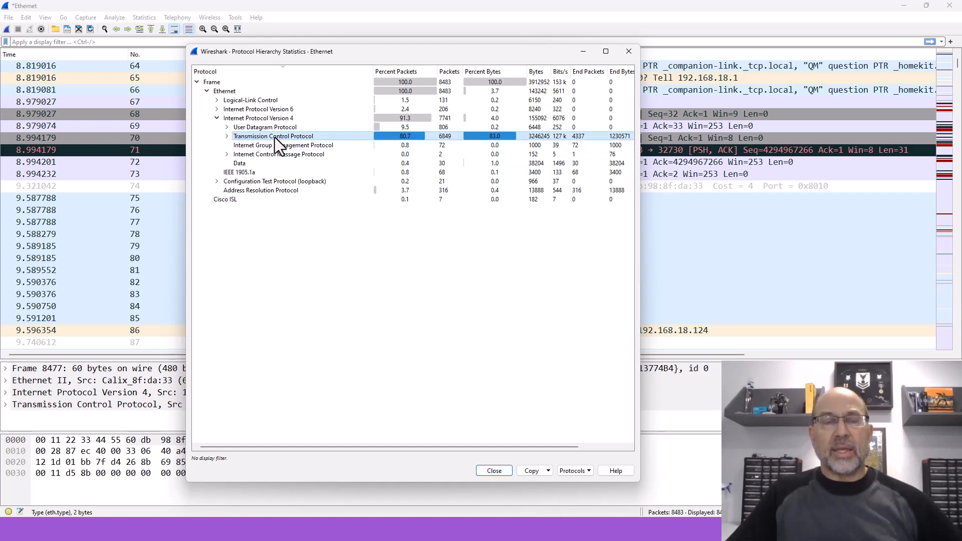
left_click(258, 119)
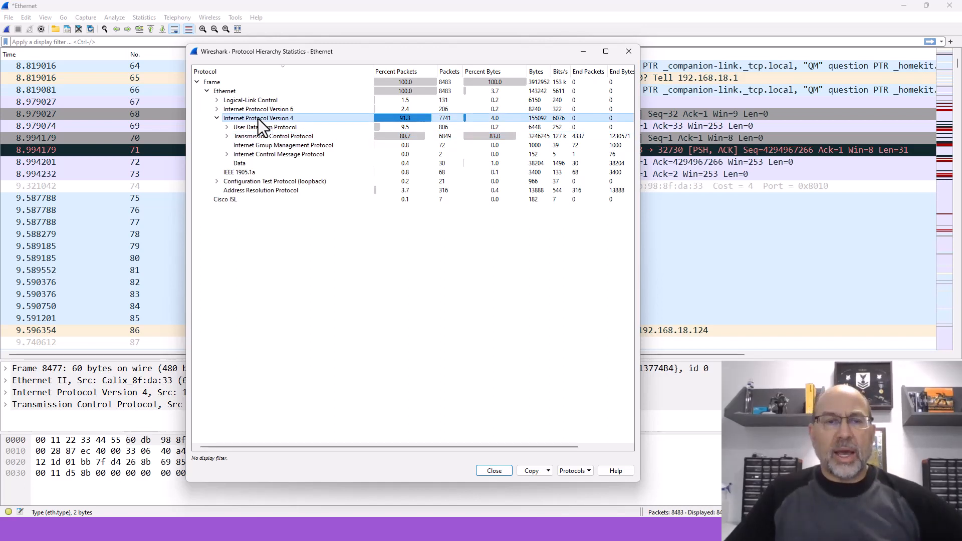
left_click(260, 137)
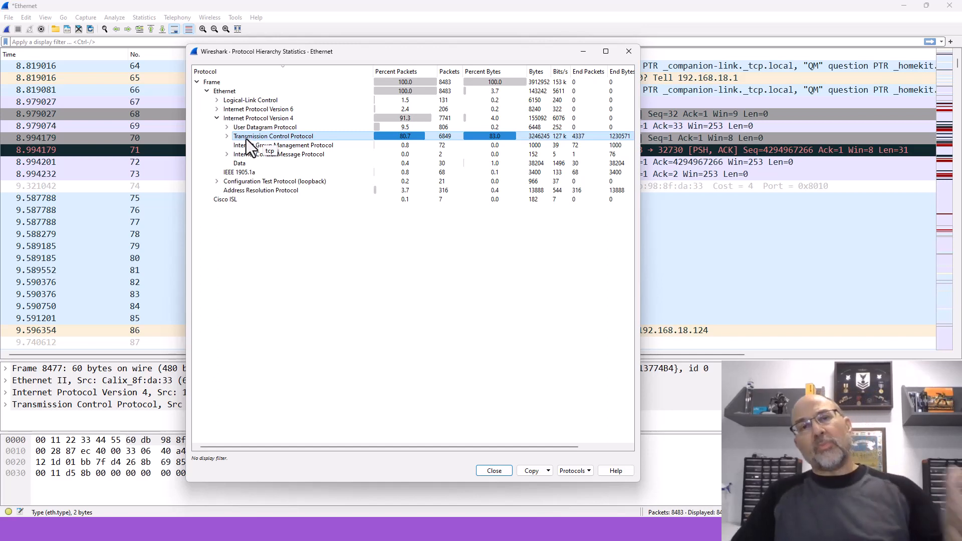
Step: Expand Transmission Control Protocol, collapse its Hypertext Transfer Protocol branch, and compare the TCP, Transport Layer Security and HTTP statistics
left_click(227, 136)
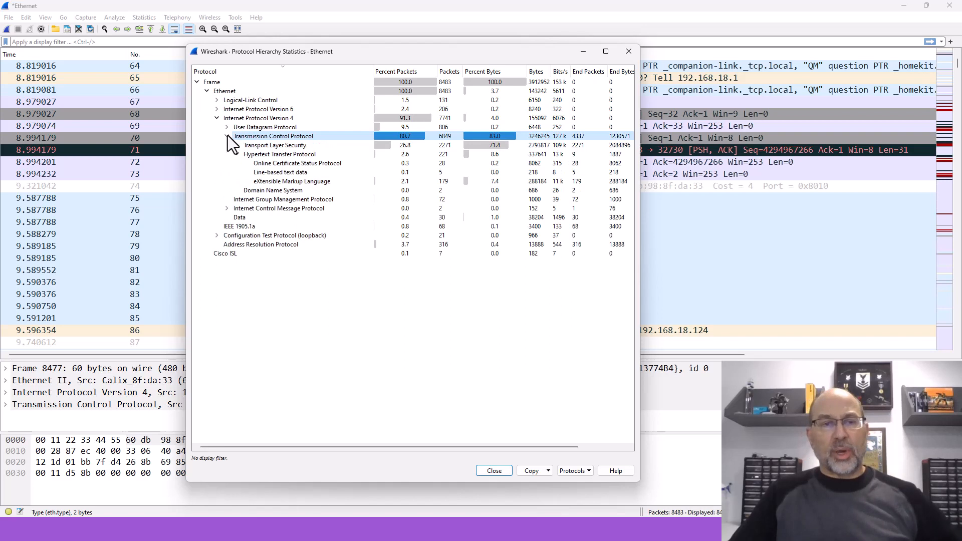
left_click(237, 154)
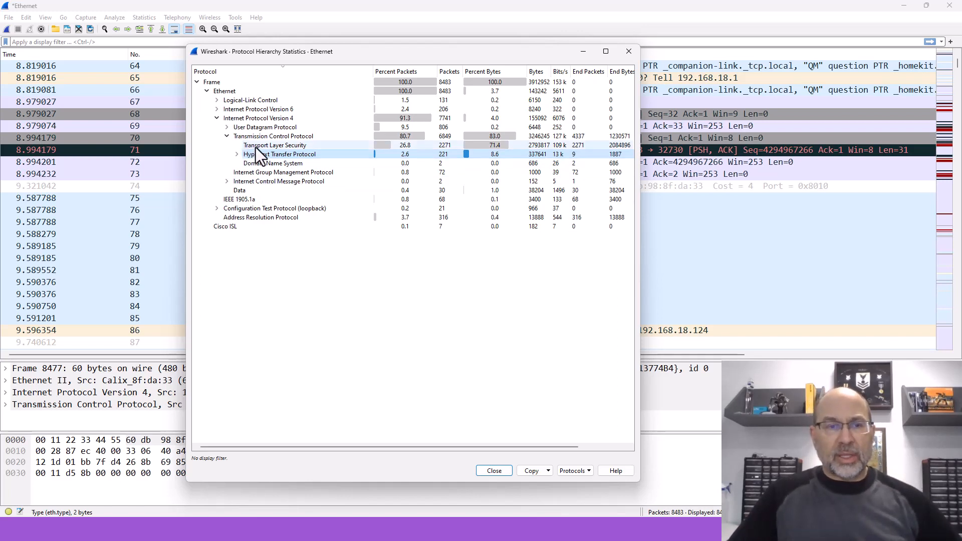
left_click(263, 136)
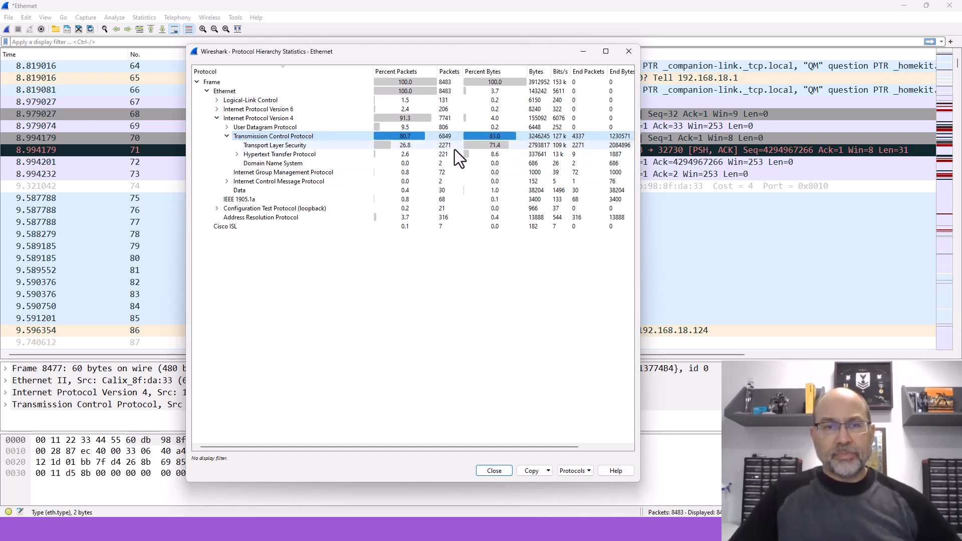
left_click(278, 145)
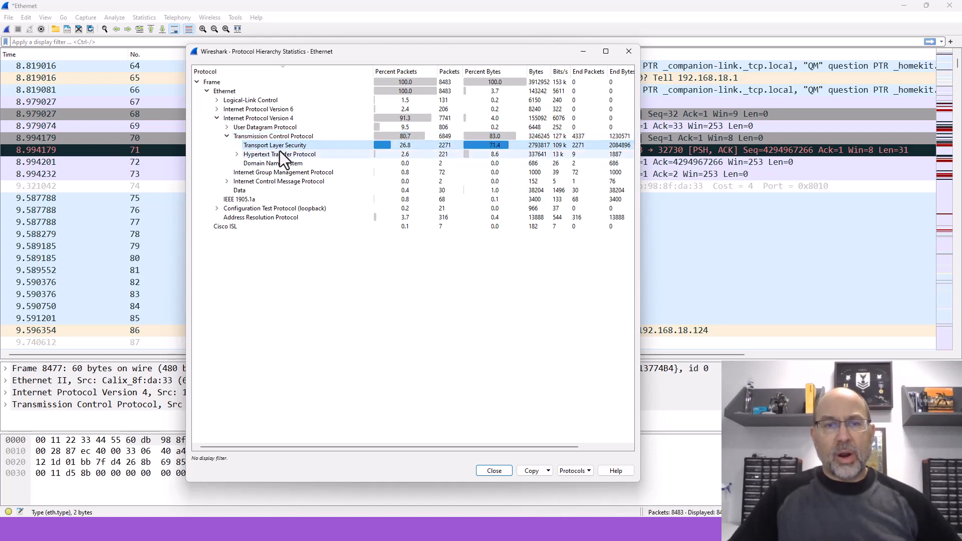
left_click(279, 152)
left_click(280, 149)
left_click(281, 155)
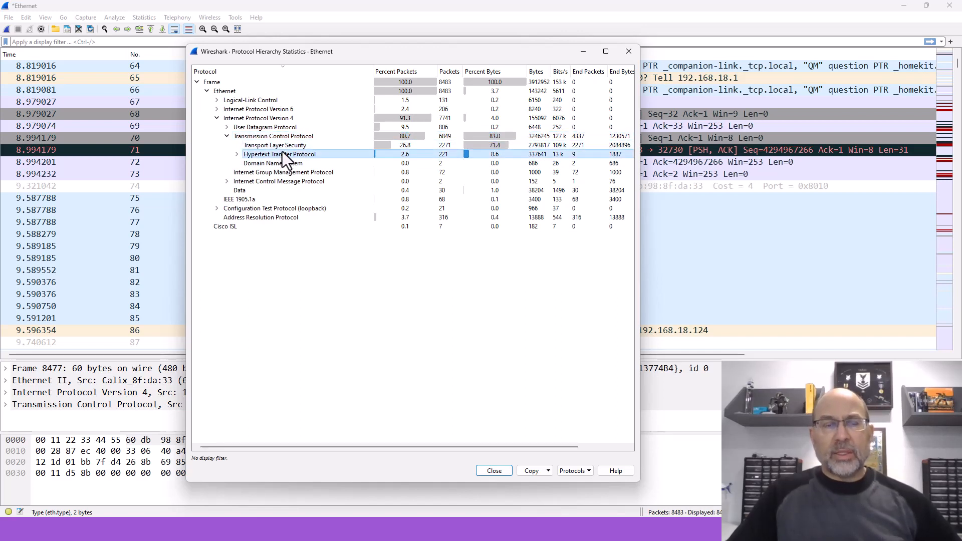
left_click(283, 149)
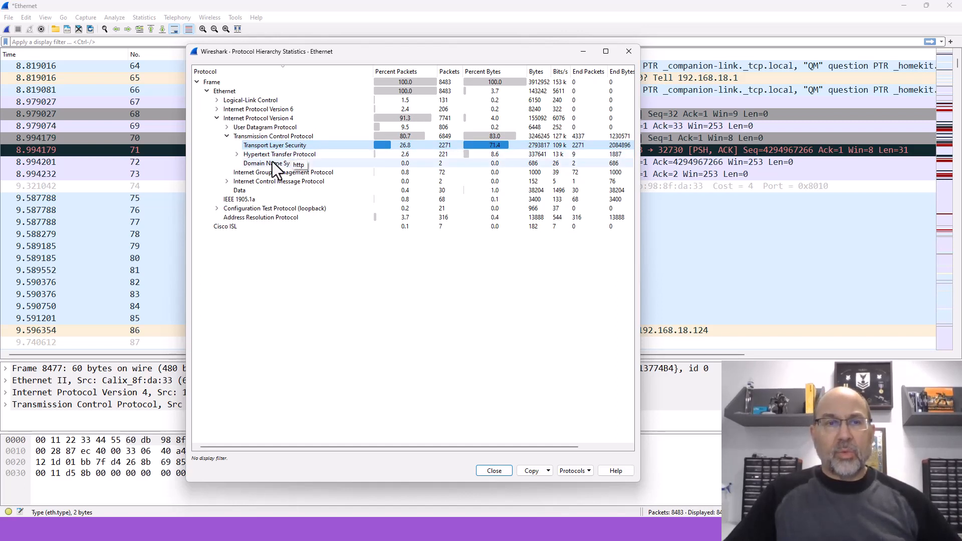
Step: Examine the protocols nested under Hypertext Transfer Protocol, collapse that branch again, and select the Transmission Control Protocol row
left_click(236, 154)
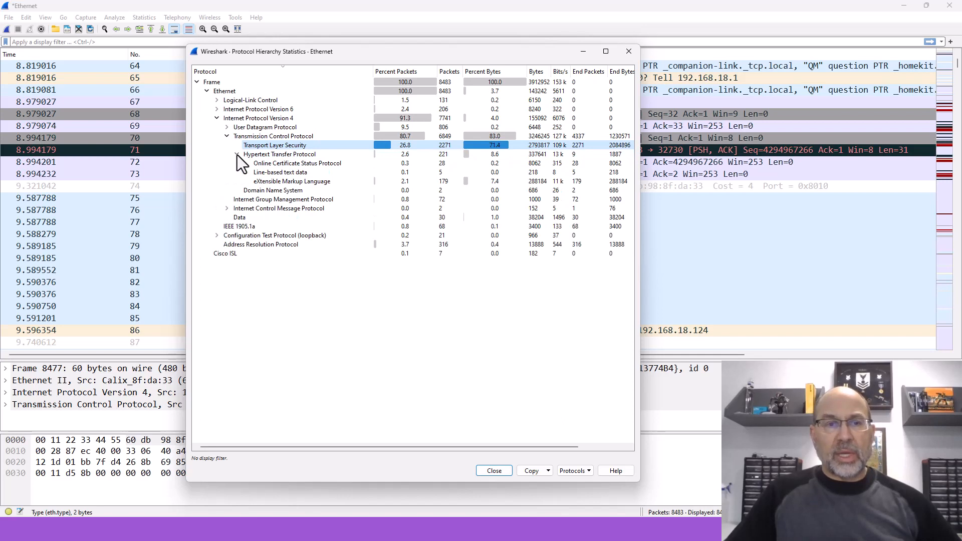
left_click(237, 154)
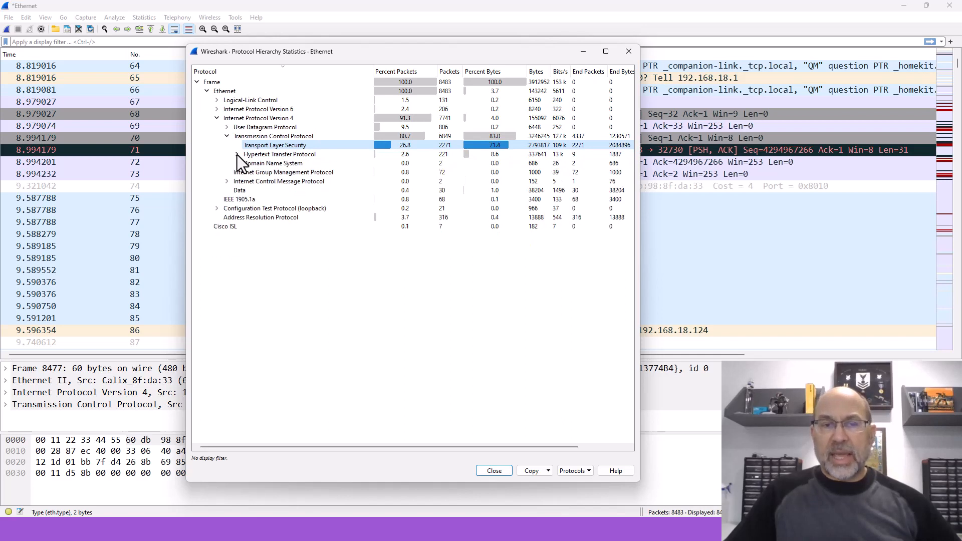
left_click(263, 138)
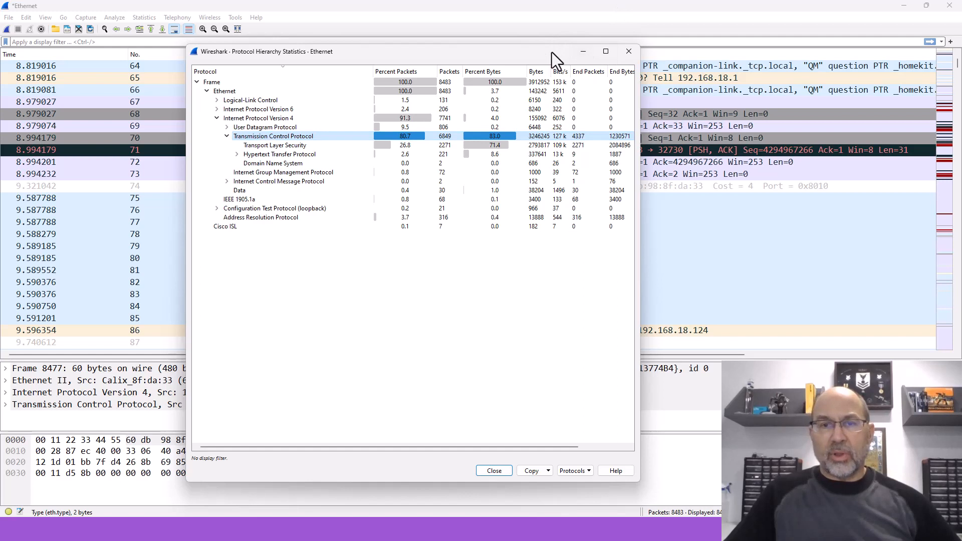
Step: Leave the Protocol Hierarchy statistics and apply the display filter tcp to the packet list
key("Escape")
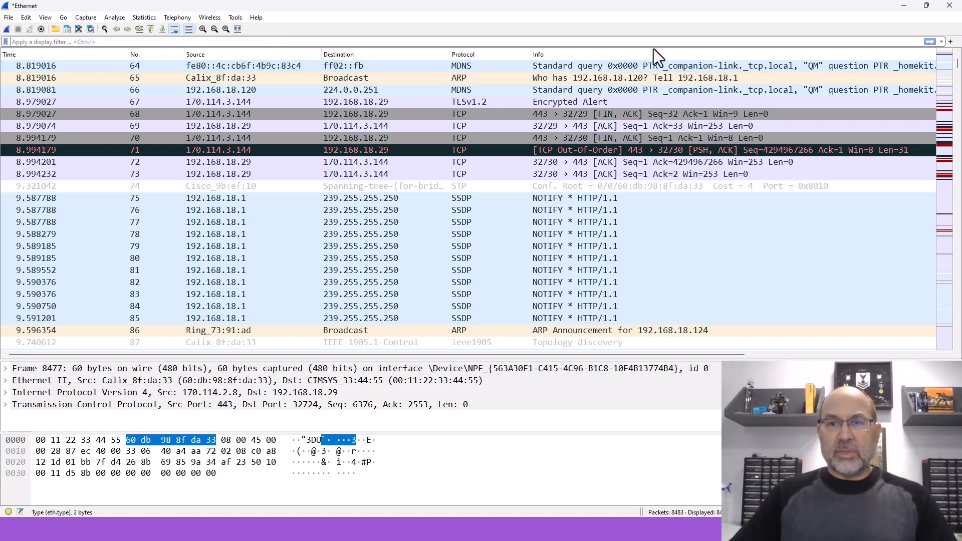
left_click(71, 42)
type("tcp")
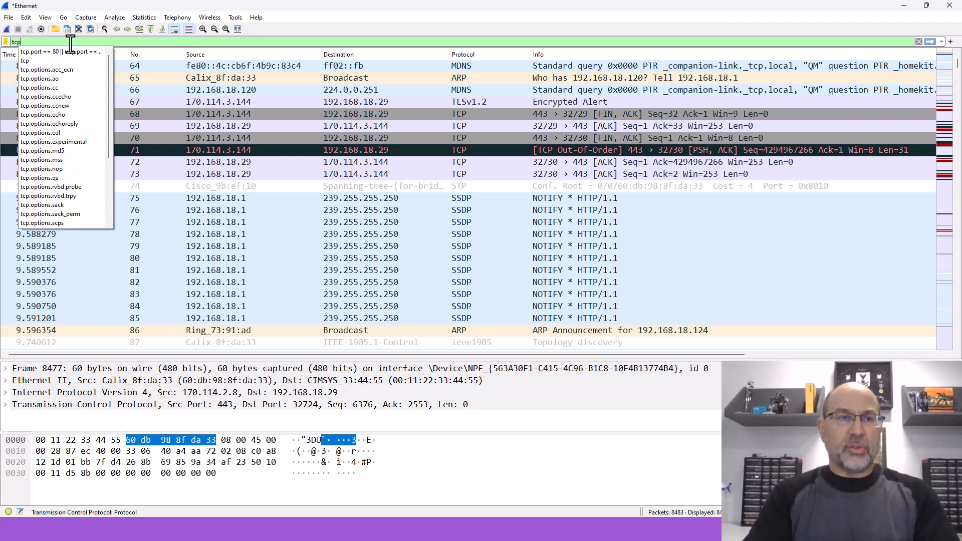
key("Return")
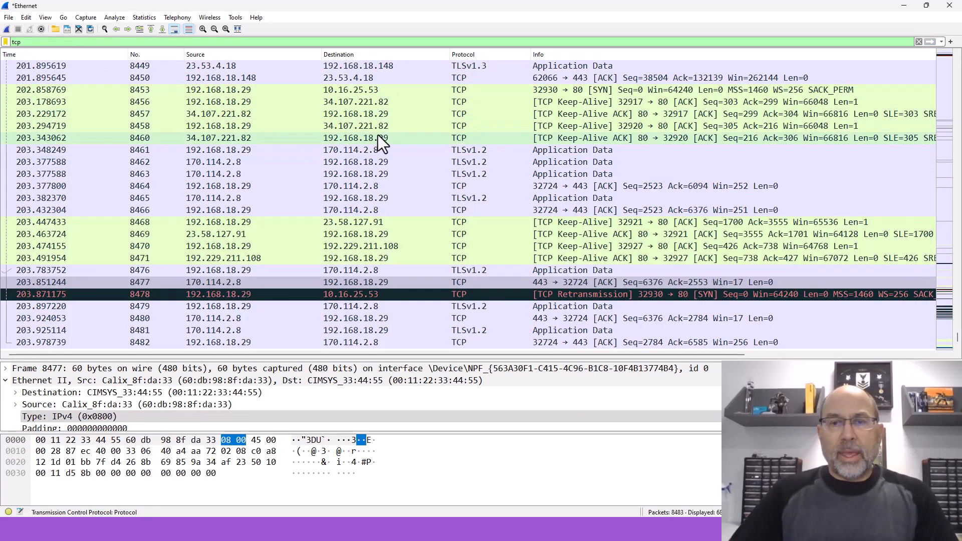
Step: Select TCP Keep-Alive packet 8468 and enlarge the packet details area to show all its headers
left_click(354, 223)
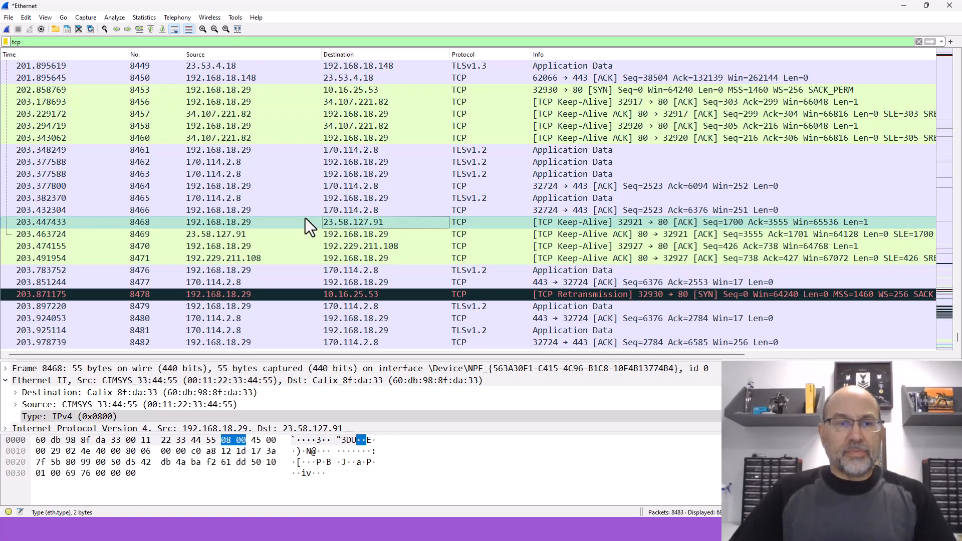
left_click(209, 222)
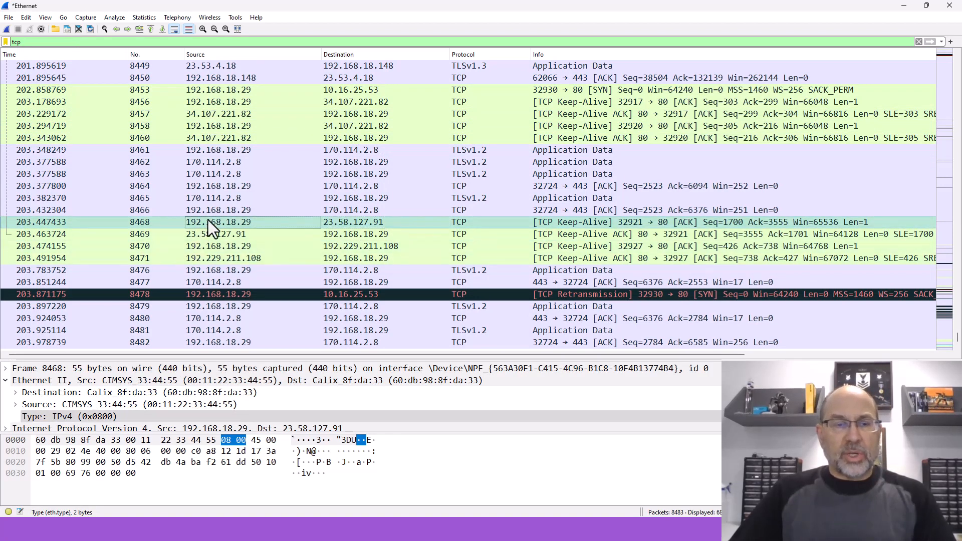
left_click_drag(272, 355, 286, 209)
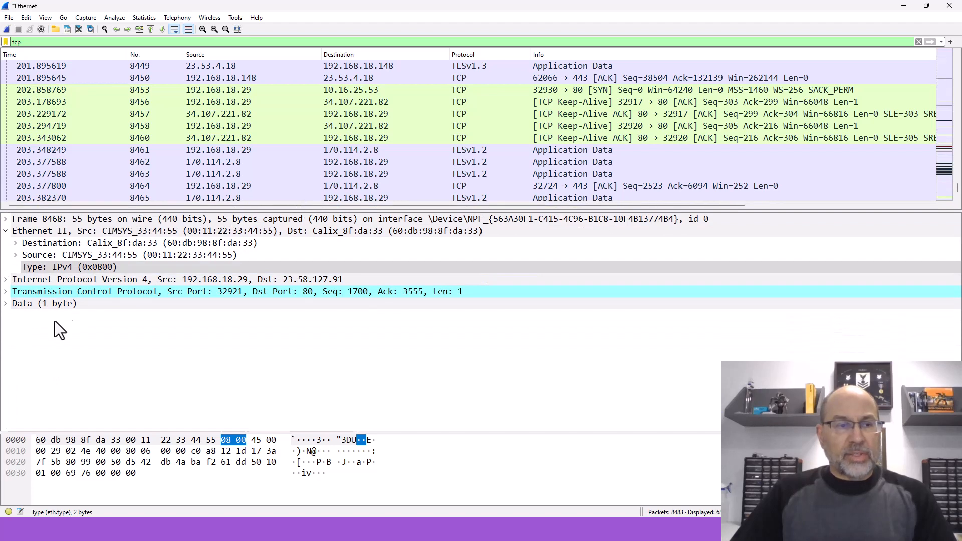
Step: Compare the headers of the TCP Keep-Alive packets exchanged with 34.107.221.82, ending on packet 8457
left_click(356, 103)
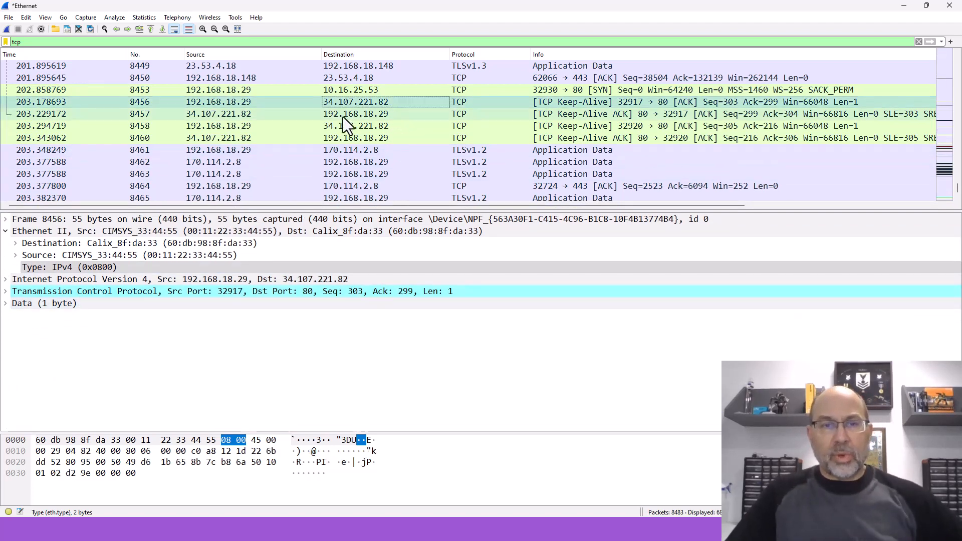
left_click(362, 125)
left_click(366, 114)
left_click(366, 105)
left_click(367, 112)
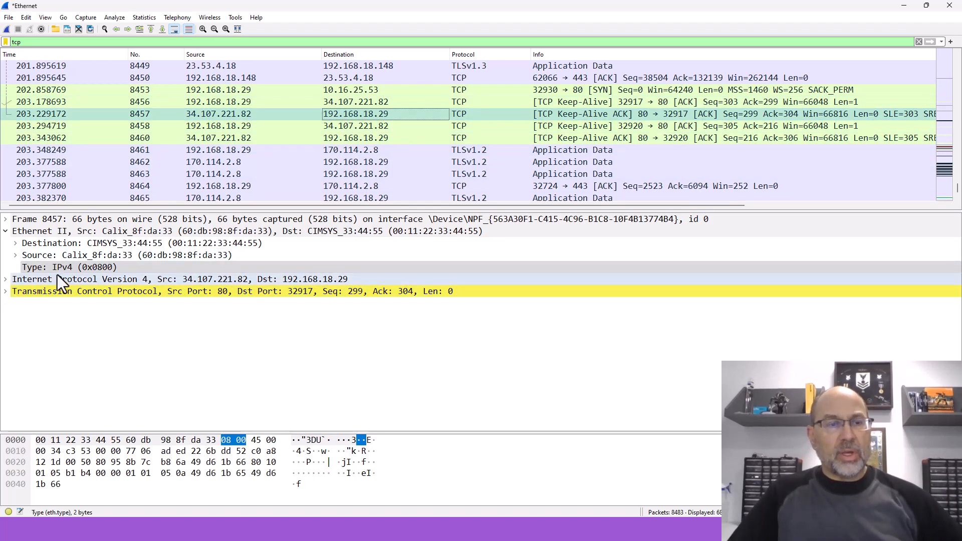
Step: Collapse the Ethernet II header of packet 8457, examine its Transmission Control Protocol fields, and collapse that header again
left_click(6, 232)
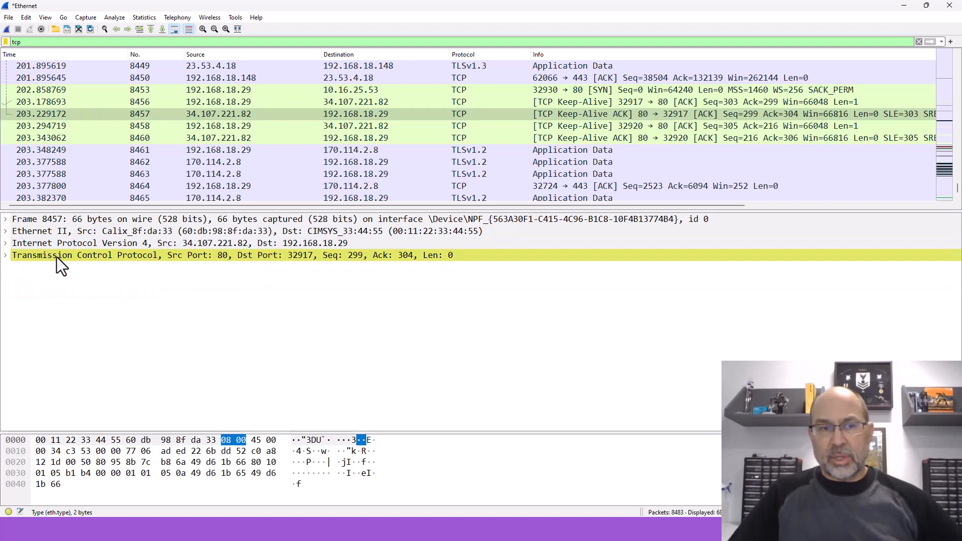
left_click(5, 255)
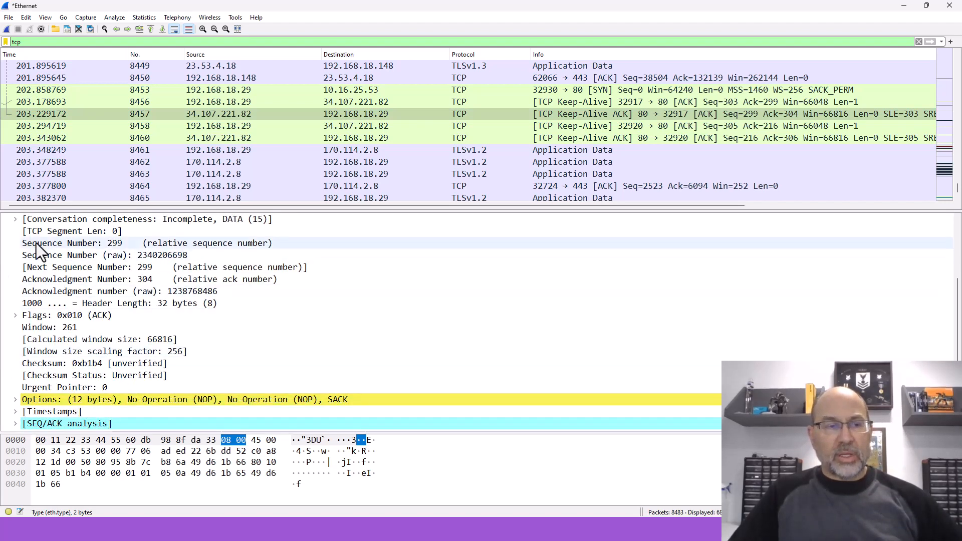
scroll(28, 231, "up", 2)
left_click(6, 244)
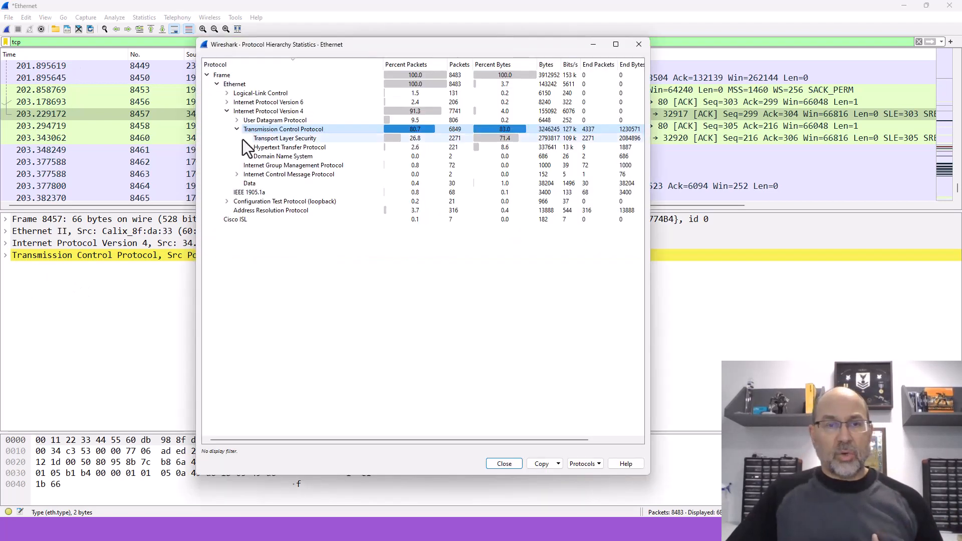
Step: In the Protocol Hierarchy statistics, examine the protocols under Hypertext Transfer Protocol, then collapse the HTTP and Transmission Control Protocol branches
left_click(246, 147)
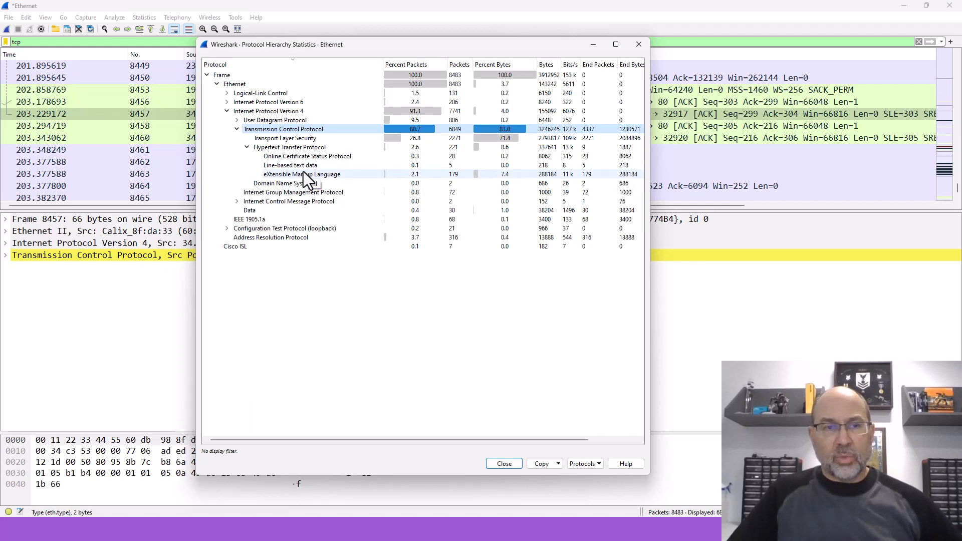
left_click(245, 148)
left_click(237, 130)
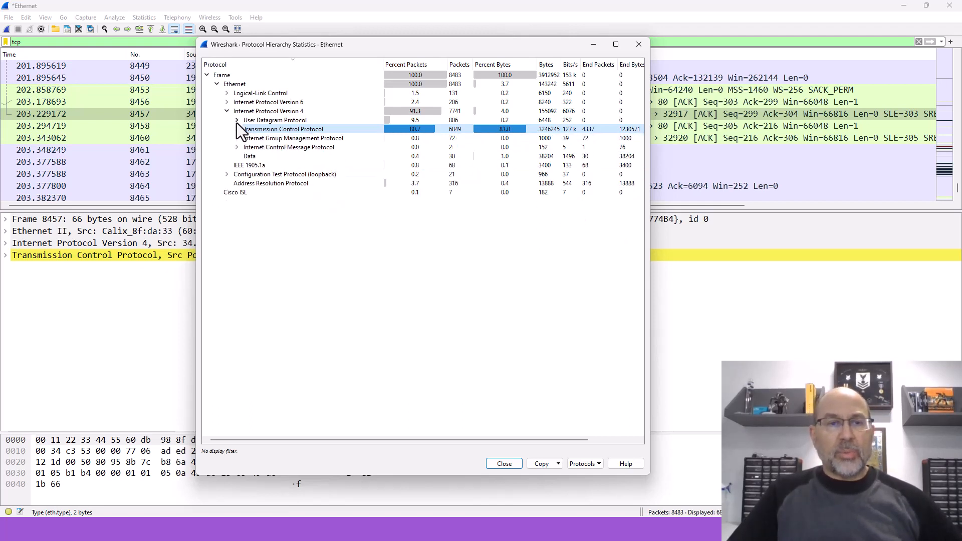
Step: Expand User Datagram Protocol with NetBIOS Datagram Service collapsed, and compare the DNS, DHCP and NetBIOS Name Service statistics
left_click(237, 121)
left_click(247, 165)
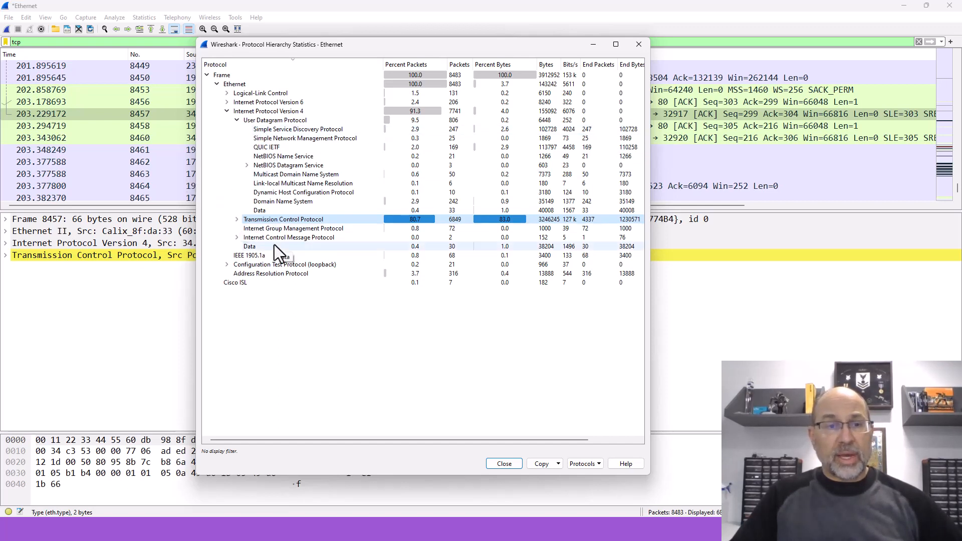
left_click(287, 203)
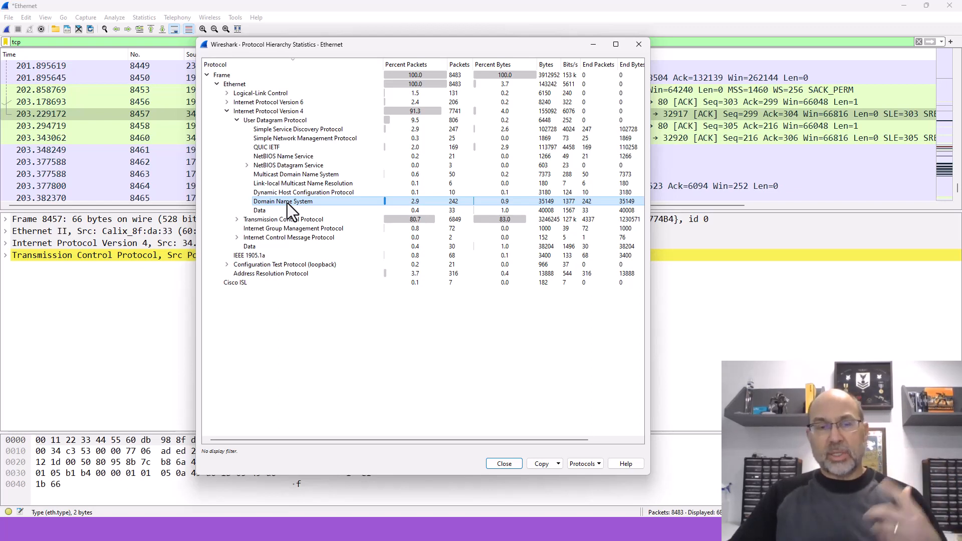
left_click(292, 194)
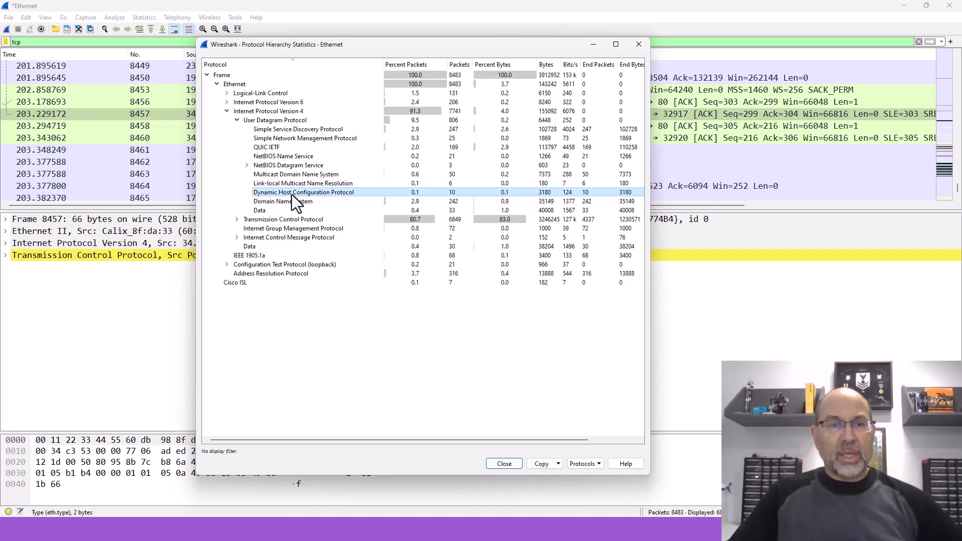
left_click(285, 157)
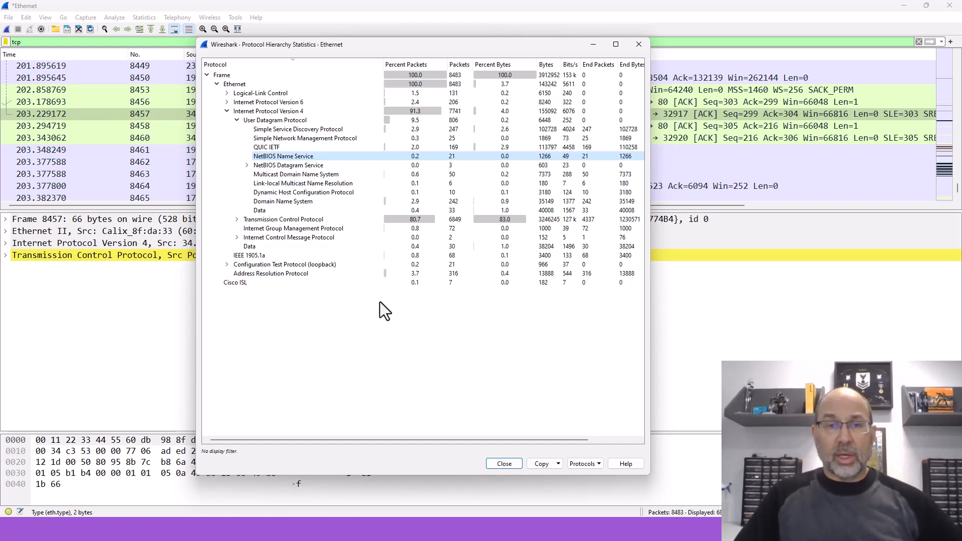
Step: Close the Protocol Hierarchy statistics, open the Conversations statistics and widen the Ethernet conversations' Address A and Address B columns
left_click(638, 47)
left_click(142, 18)
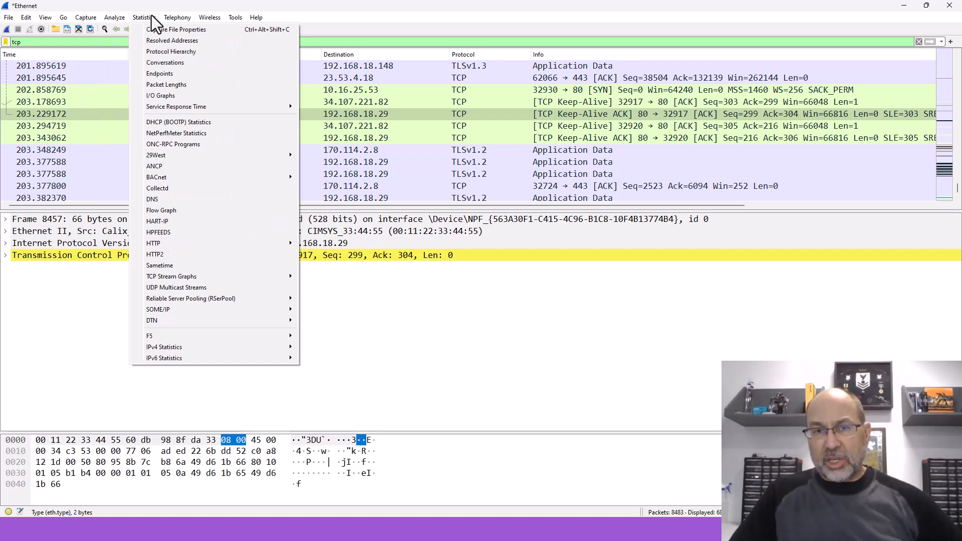
left_click(155, 62)
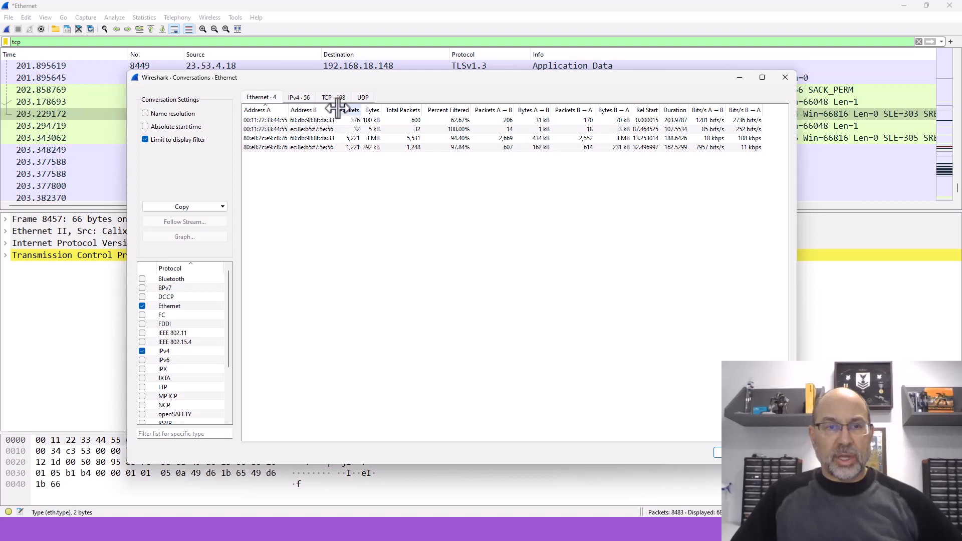
left_click_drag(336, 110, 354, 110)
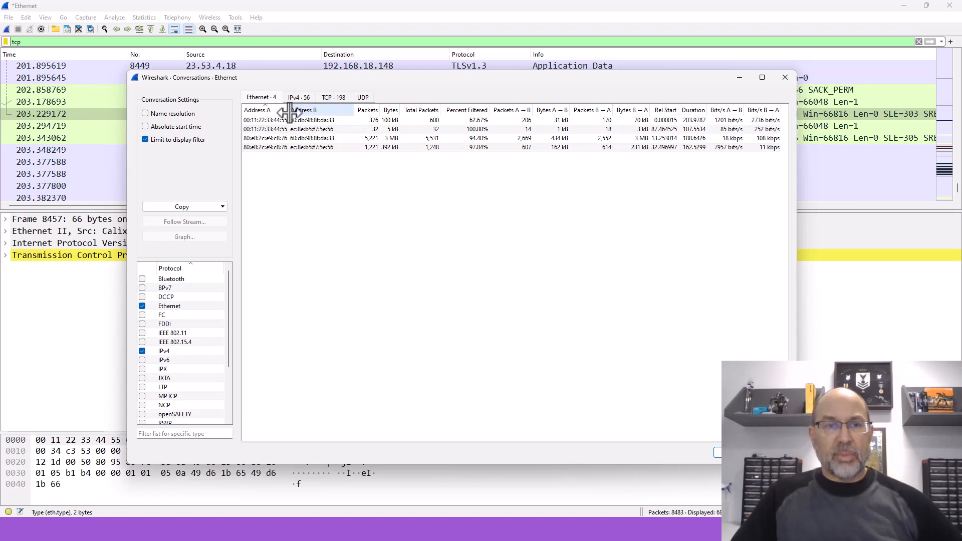
left_click_drag(290, 111, 304, 111)
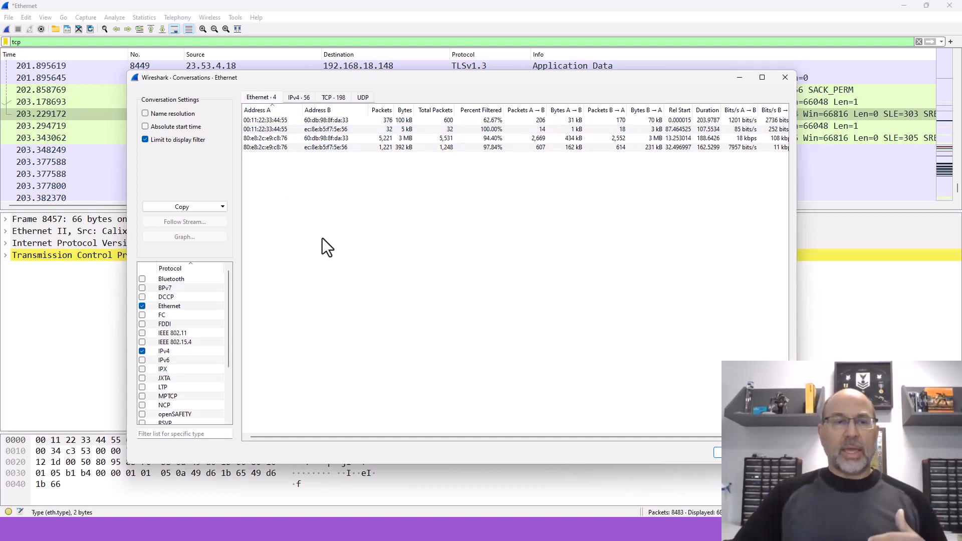
Step: Move the Conversations window aside, expand the Ethernet II header of packet 8457 to compare its addresses, and bring the window back
left_click_drag(483, 79, 0, 161)
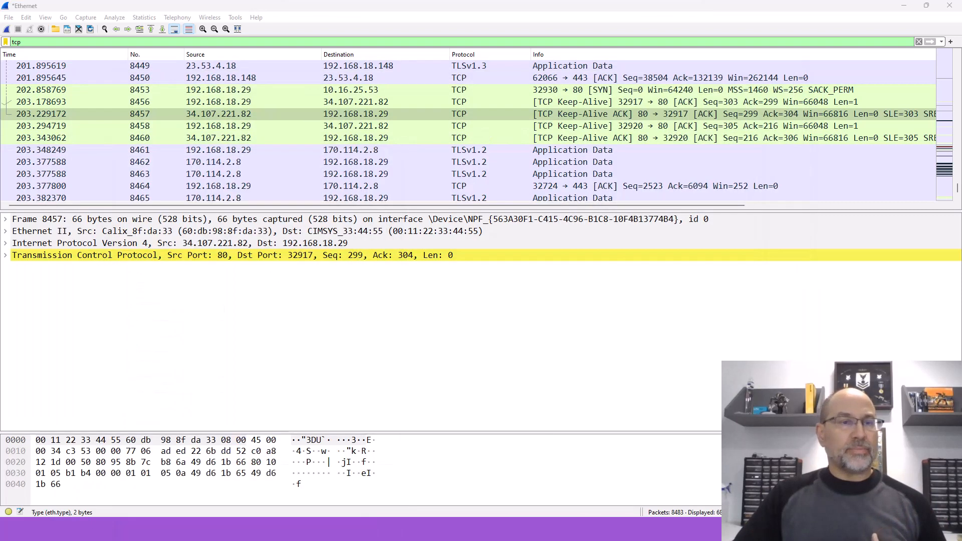
double_click(17, 234)
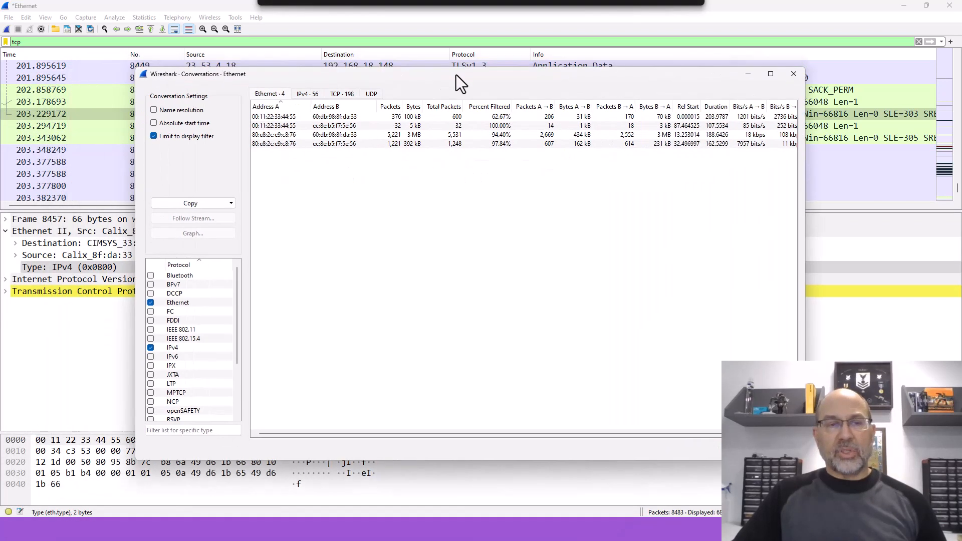
left_click_drag(456, 74, 477, 80)
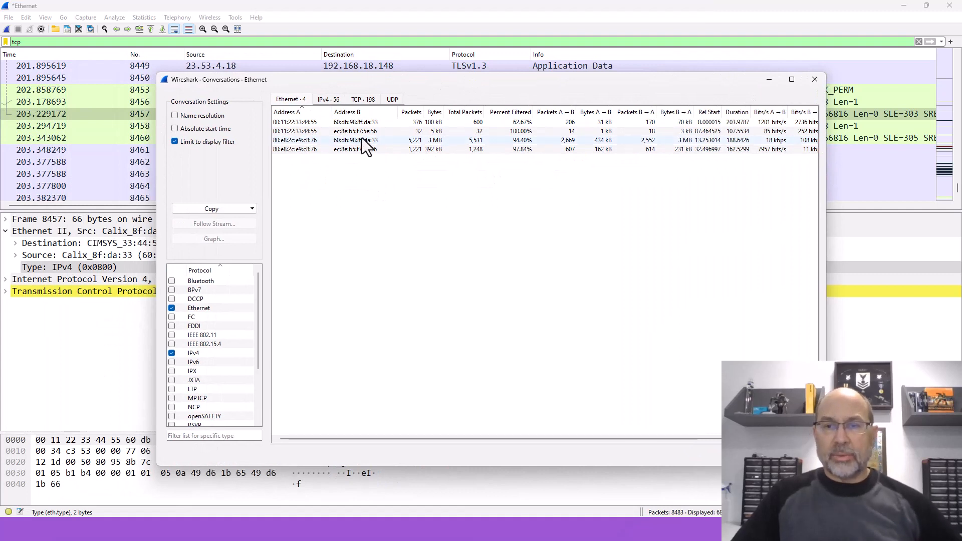
Step: Examine the IPv4 conversations with the Conversations window enlarged and the address columns widened
left_click(328, 99)
left_click_drag(546, 73, 550, 18)
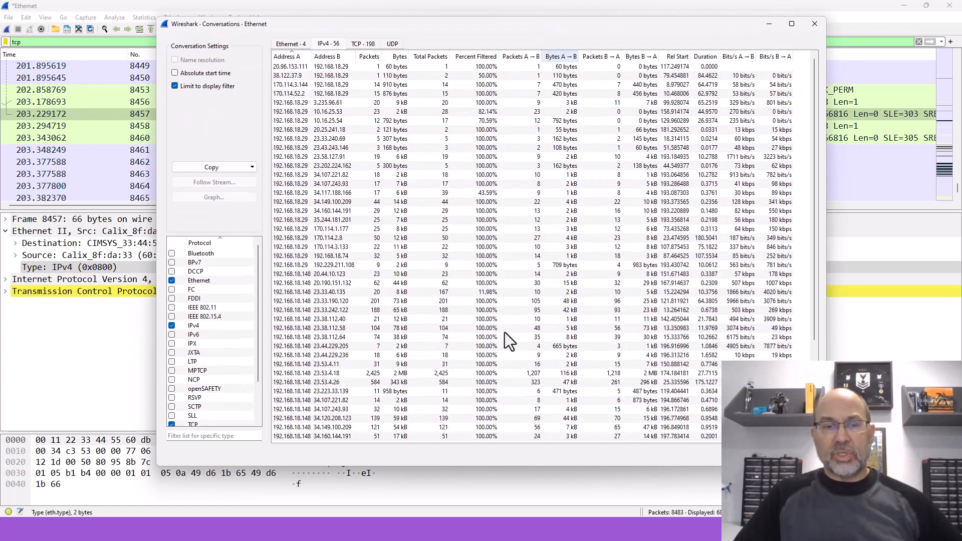
left_click_drag(464, 471, 468, 502)
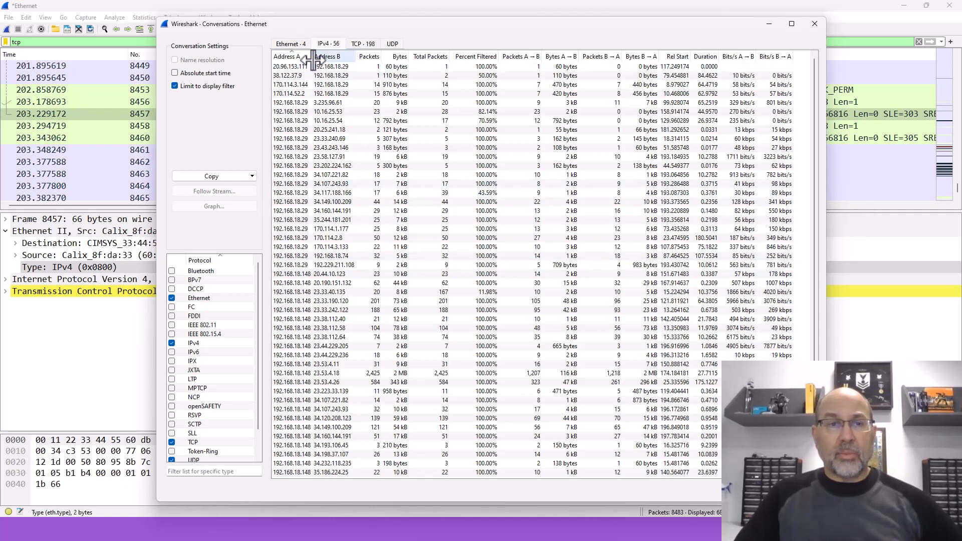
left_click_drag(312, 59, 412, 61)
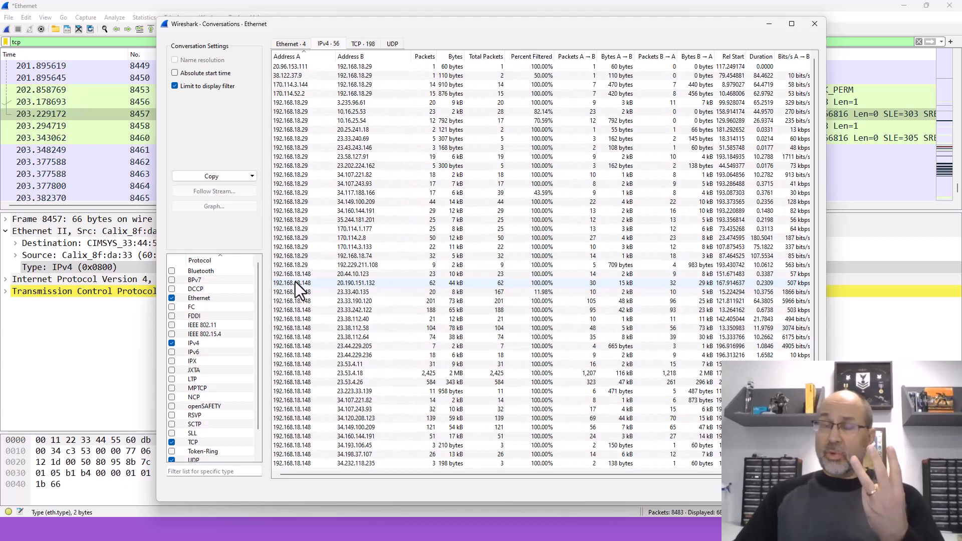
Step: Examine the addresses and ports of the TCP conversations with widened columns, then close the Conversations window
left_click(361, 44)
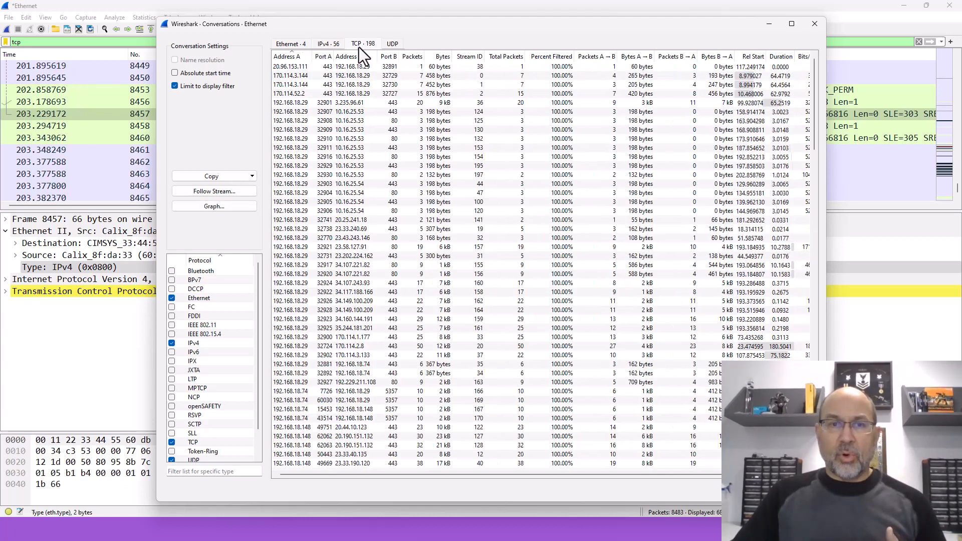
left_click(387, 44)
left_click(365, 45)
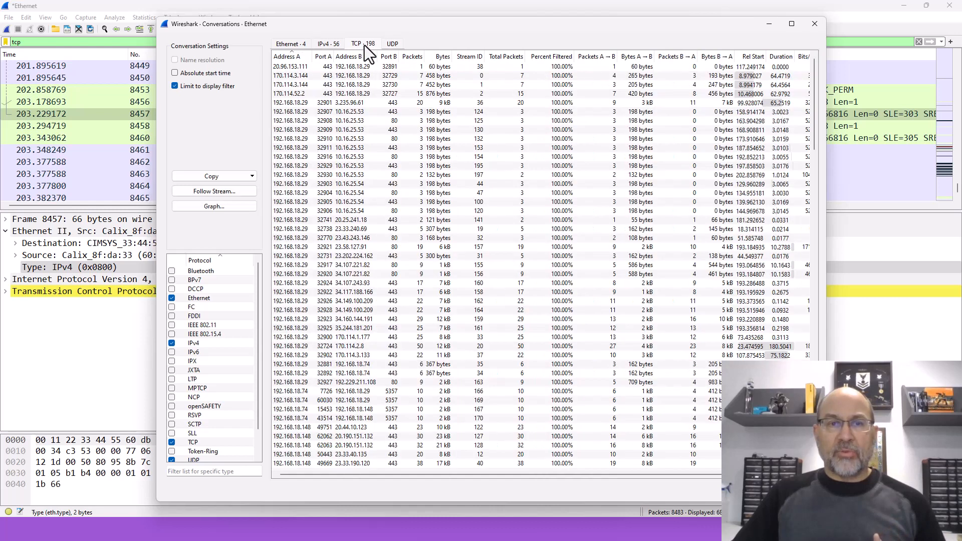
left_click_drag(311, 57, 430, 53)
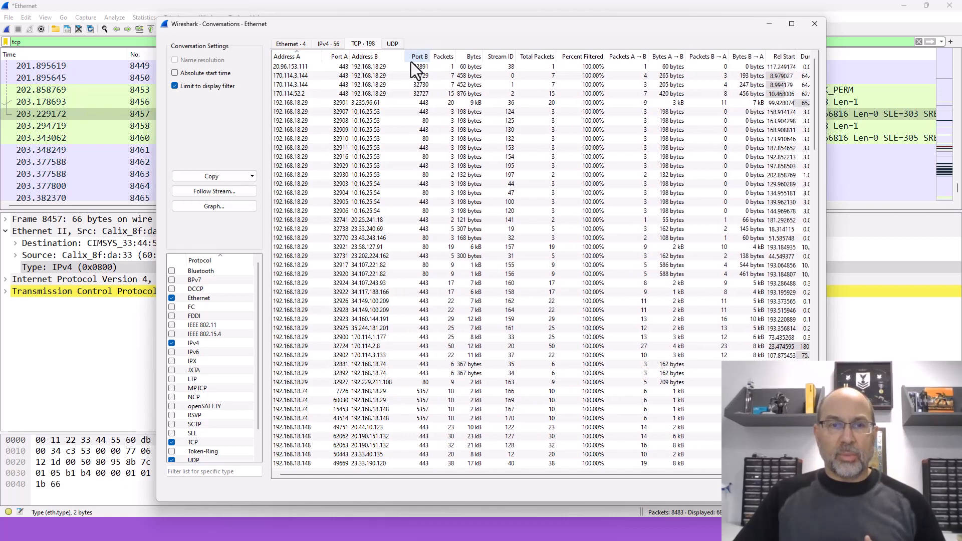
left_click_drag(350, 56, 352, 56)
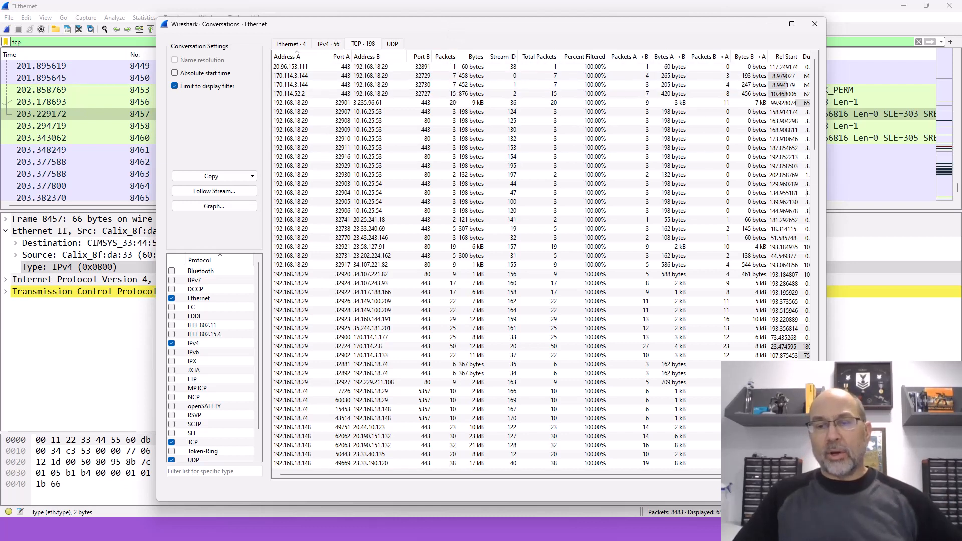
key("Escape")
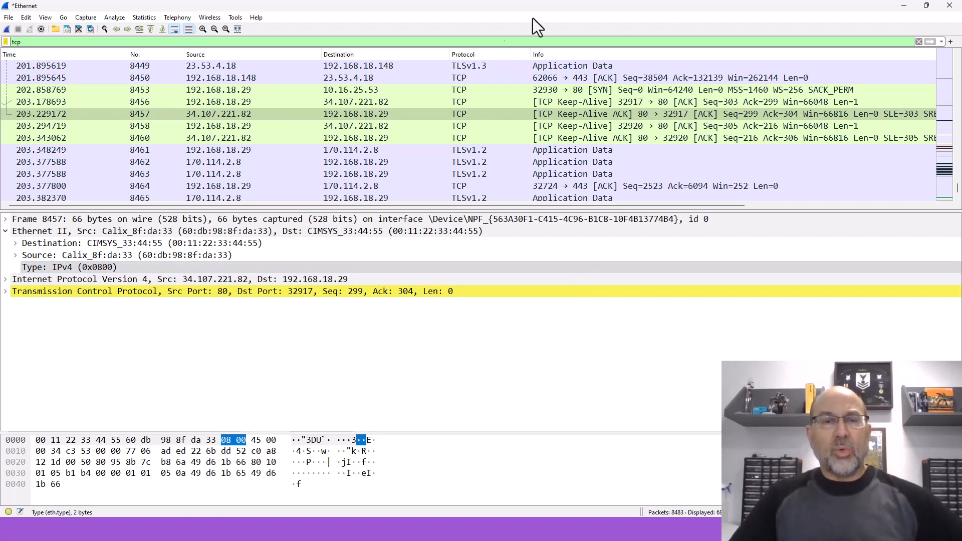
Step: Check the SYN packet 8453 sent to 10.16.25.53, then search back toward the start of the capture for a complete TCP handshake
left_click(333, 90)
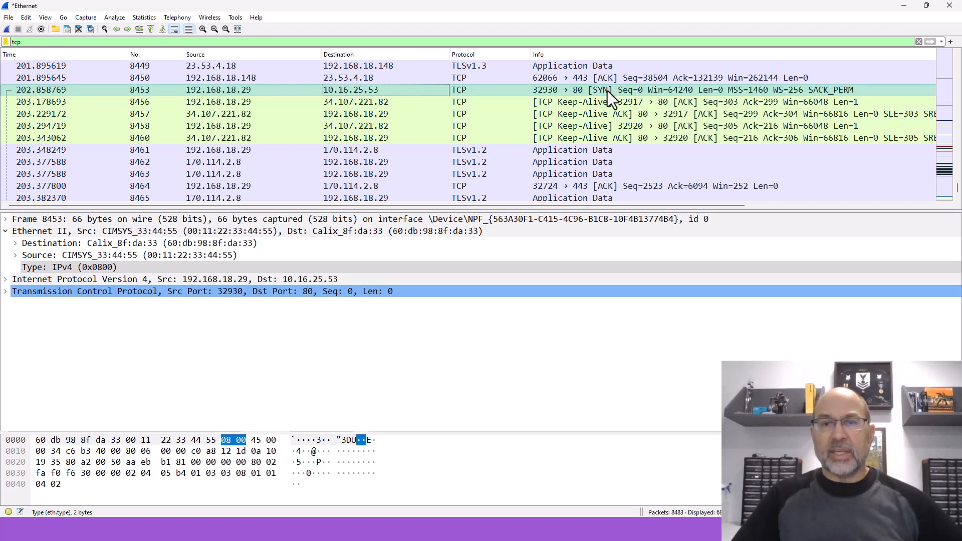
scroll(599, 97, "up", 10)
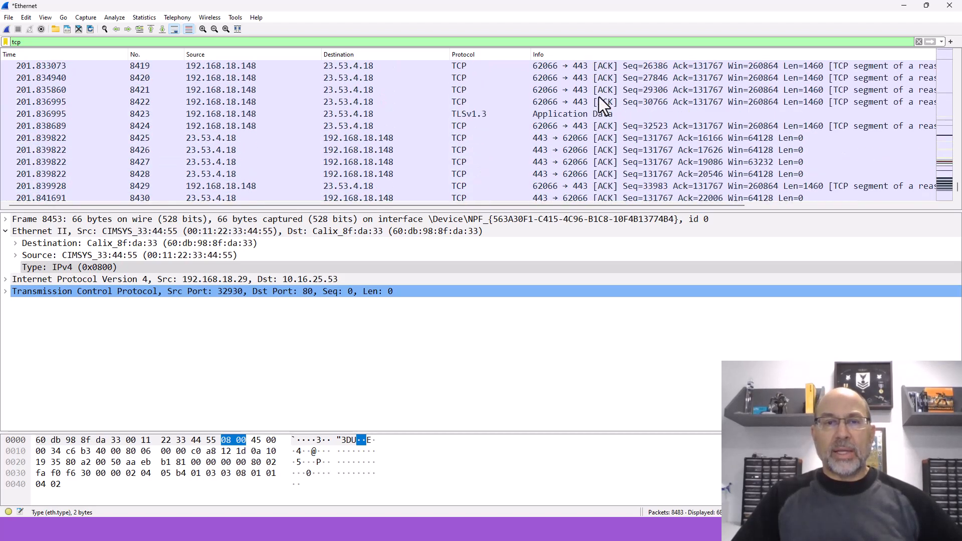
scroll(599, 97, "up", 18)
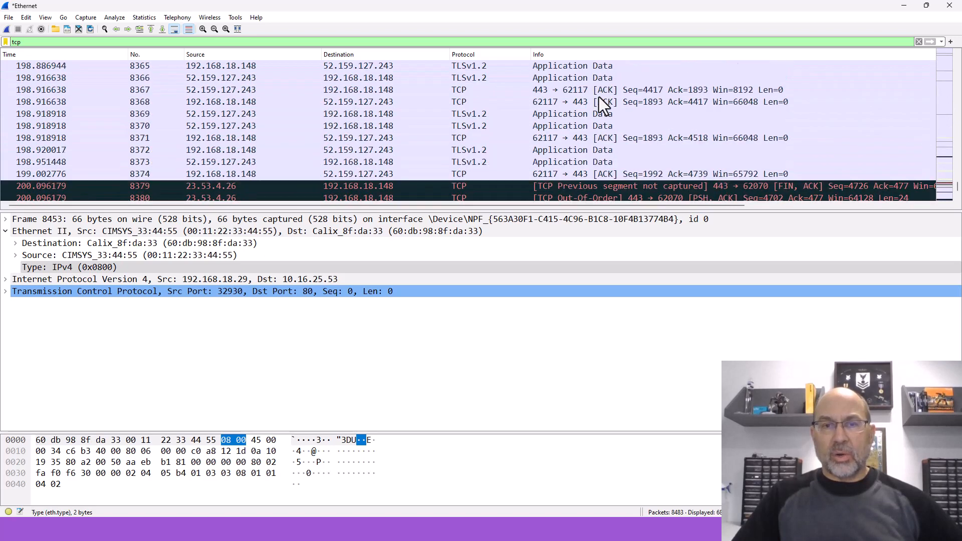
scroll(599, 97, "up", 11)
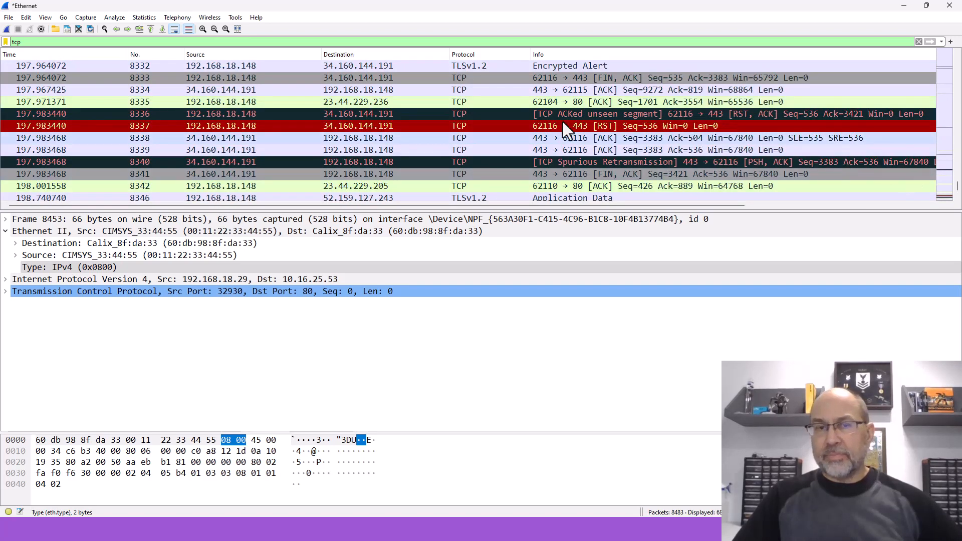
left_click_drag(958, 183, 958, 56)
scroll(464, 114, "down", 2)
scroll(464, 113, "down", 1)
scroll(465, 113, "up", 2)
scroll(465, 113, "down", 2)
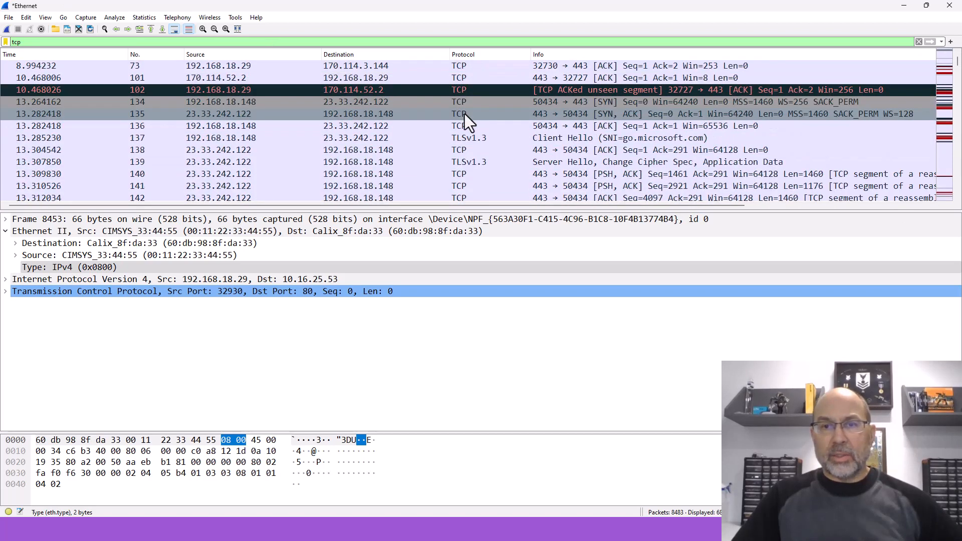
scroll(465, 113, "down", 2)
scroll(465, 113, "up", 2)
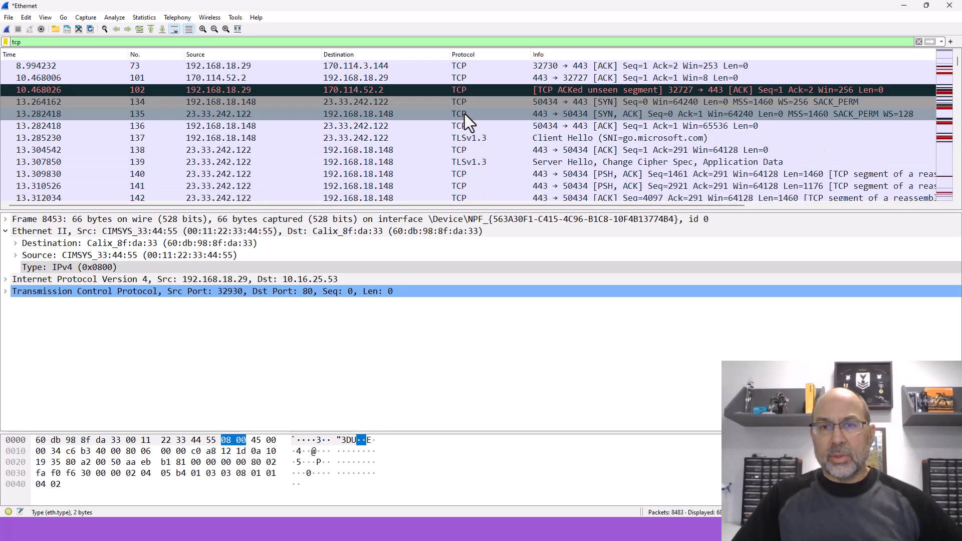
Step: Review the SYN, SYN-ACK and ACK packets 134 to 136 of the TCP handshake, ending on packet 134
left_click(516, 103)
left_click(506, 113)
left_click(500, 125)
left_click(456, 106)
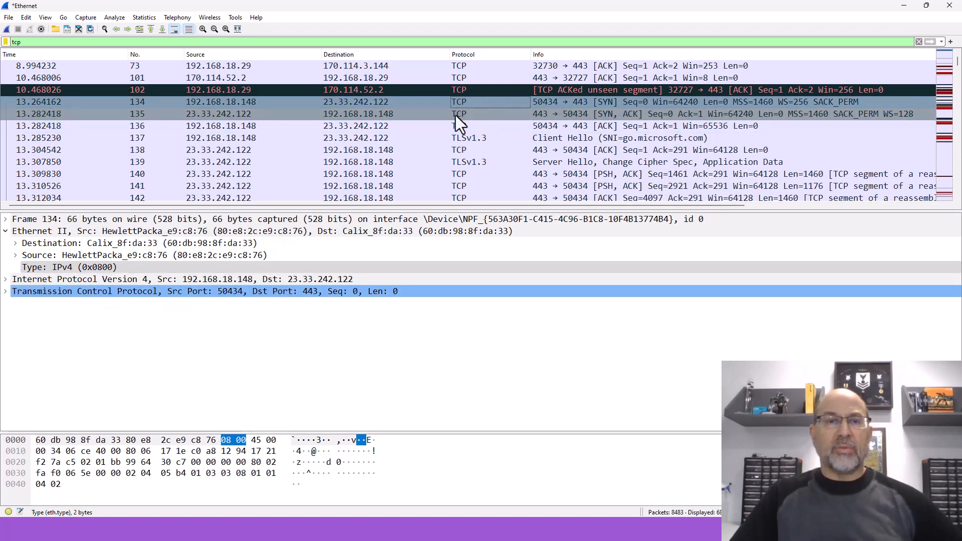
Step: Apply a TCP conversation filter from packet 134, between 192.168.18.148 and 23.33.242.122 on ports 50434 and 443, and examine the filter expression
right_click(398, 106)
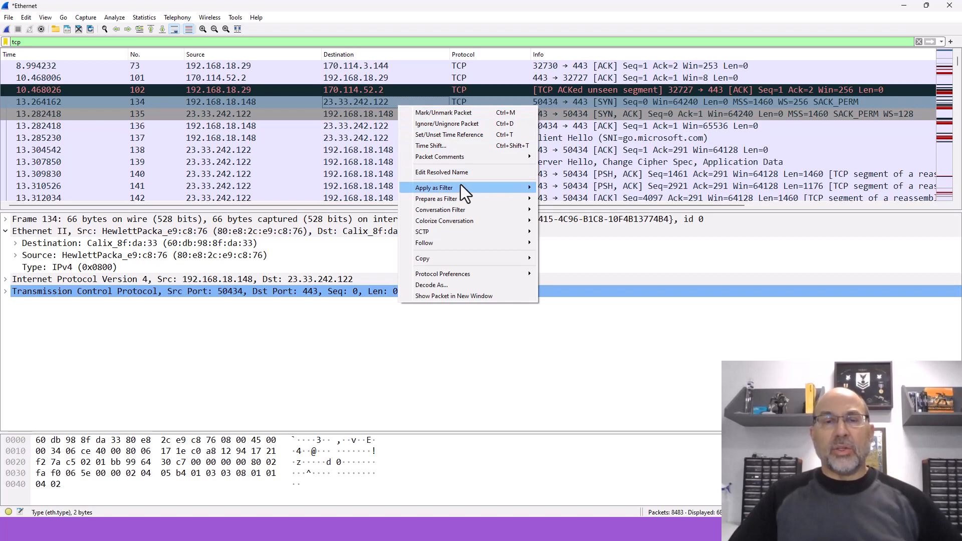
mouse_move(461, 185)
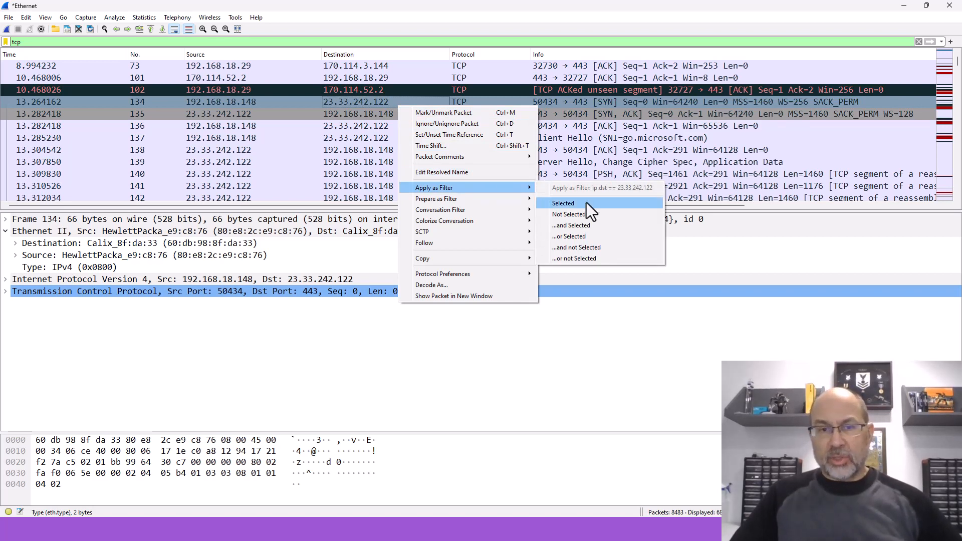
mouse_move(473, 211)
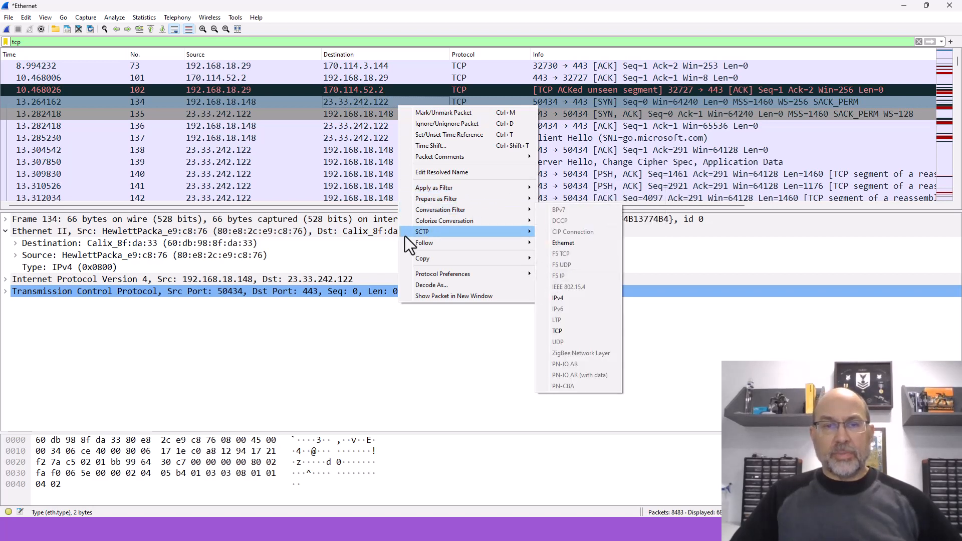
mouse_move(452, 242)
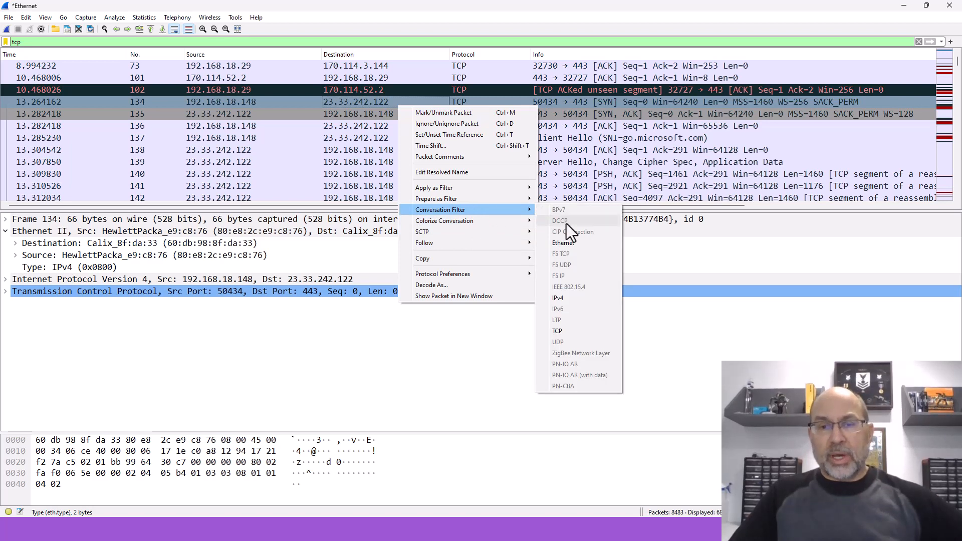
left_click(557, 333)
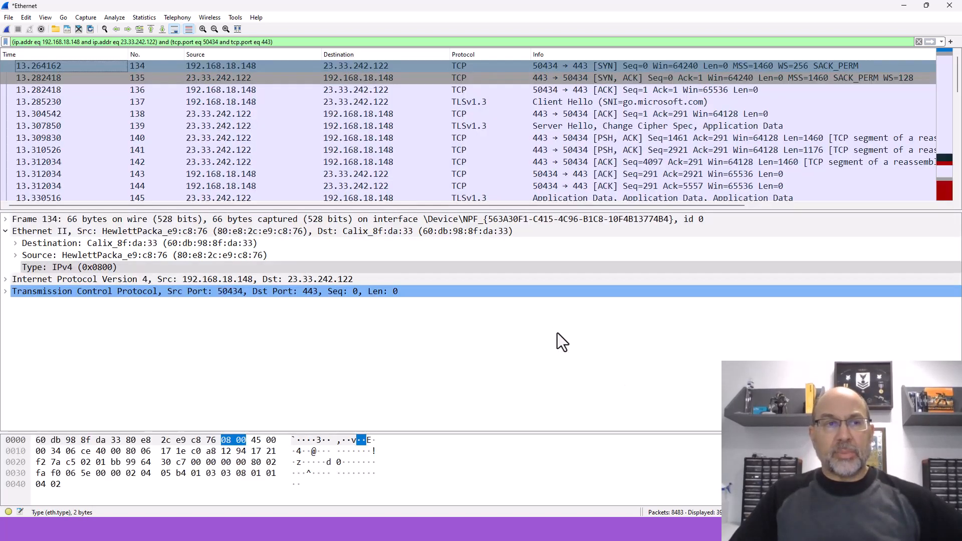
left_click_drag(302, 41, 12, 41)
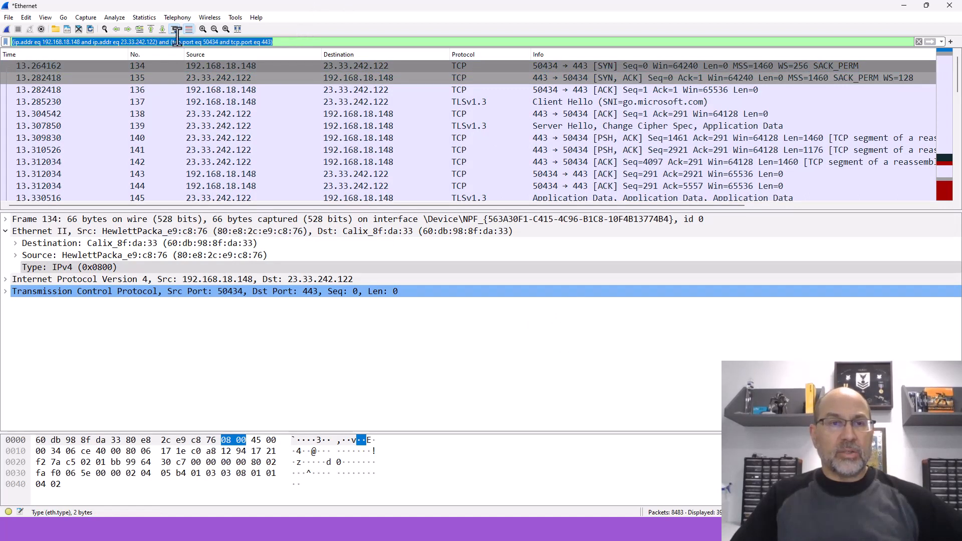
left_click(303, 42)
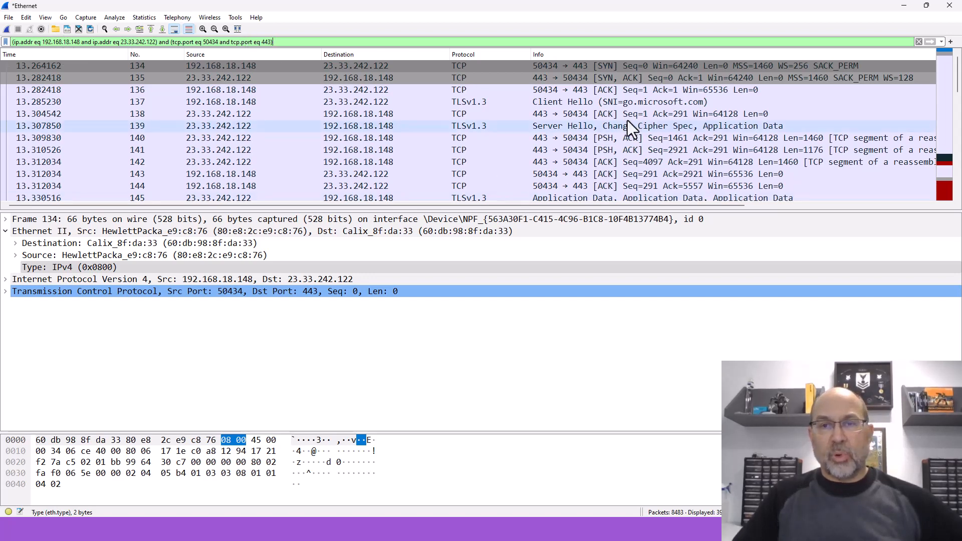
left_click(621, 69)
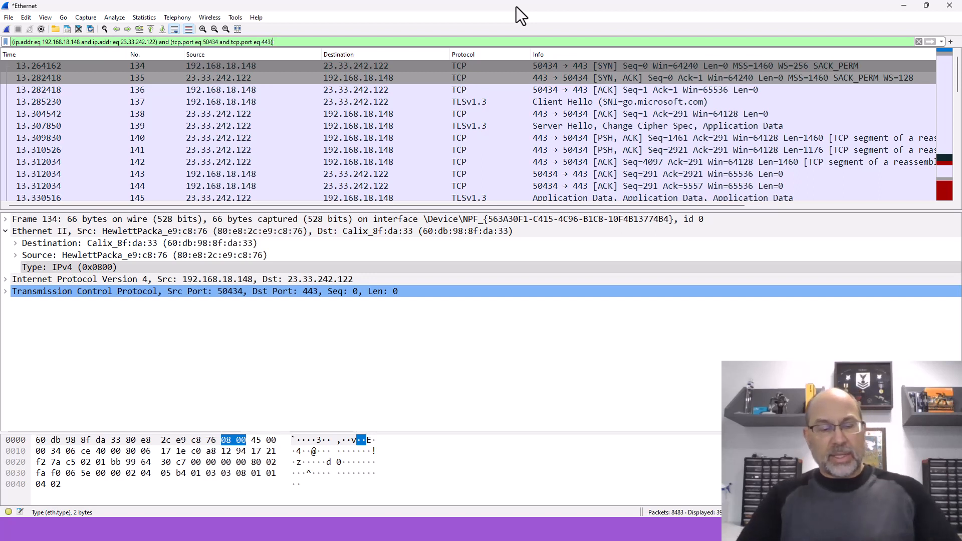
Step: Switch to Command Prompt, run netstat to list the computer's active connections, and close the window
key("alt+Tab")
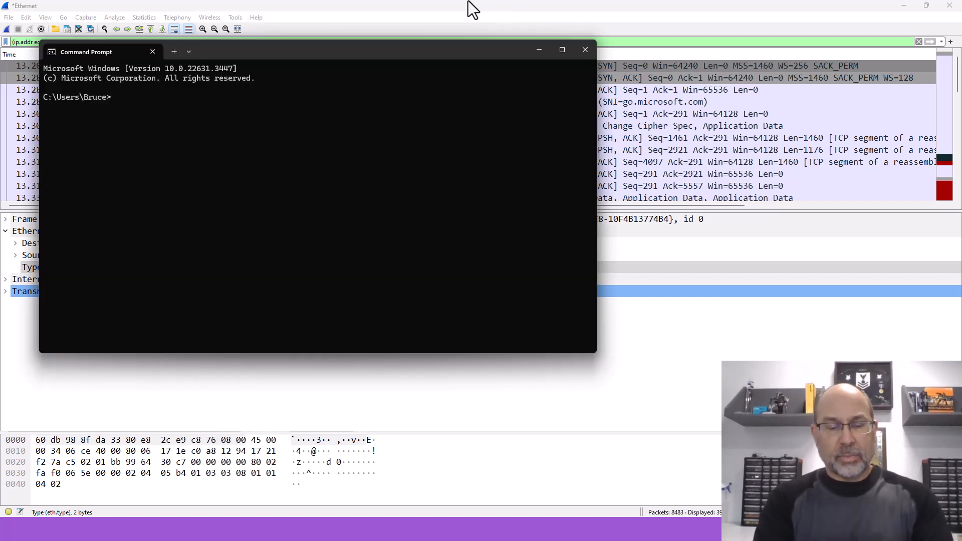
type("netstat")
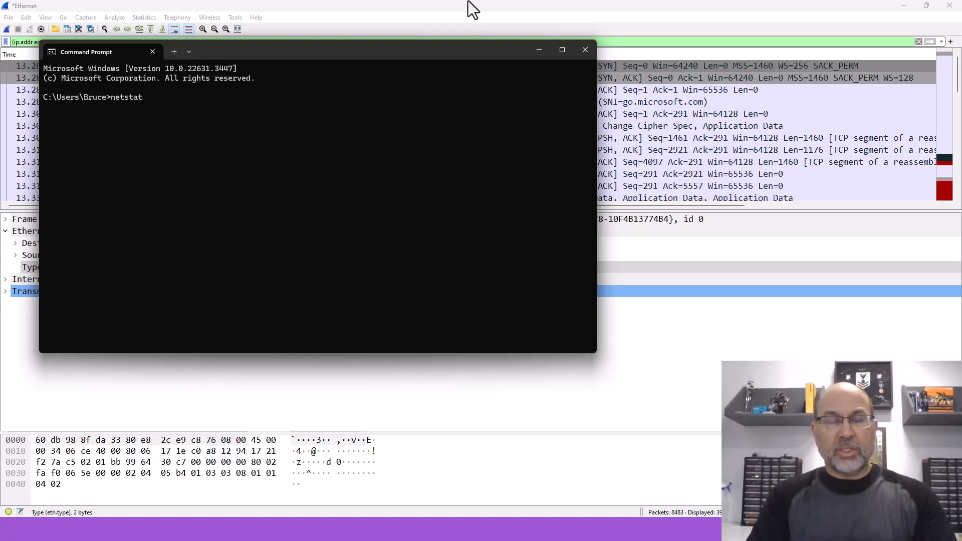
key("Return")
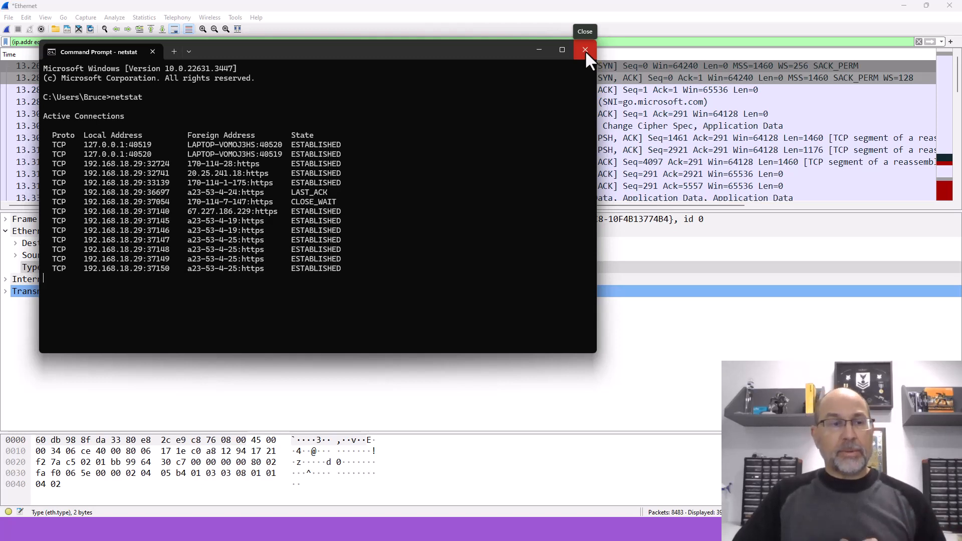
left_click(588, 48)
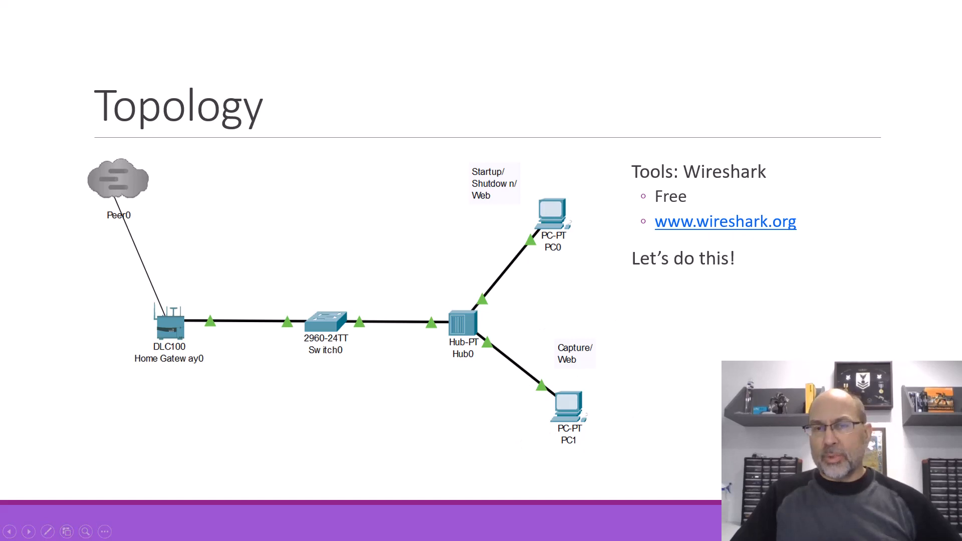
key("Right")
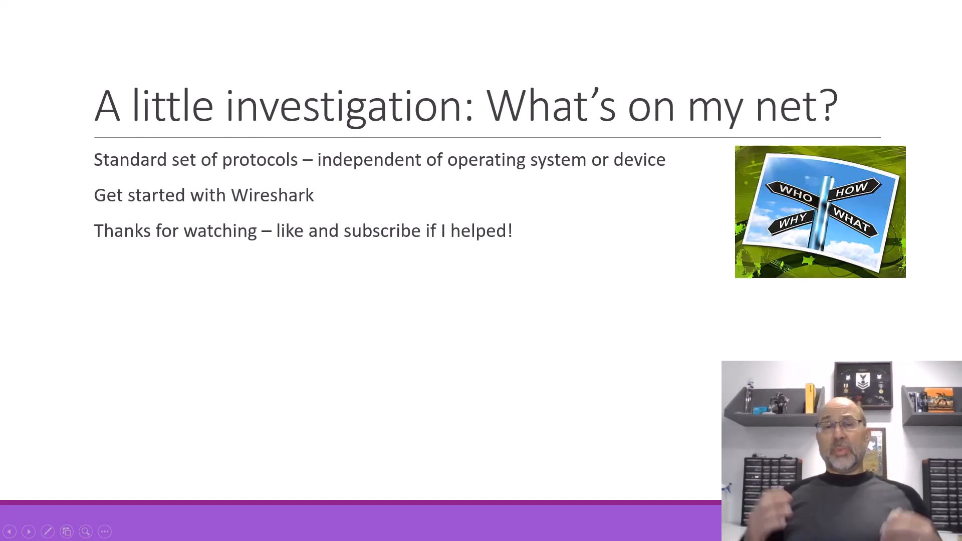